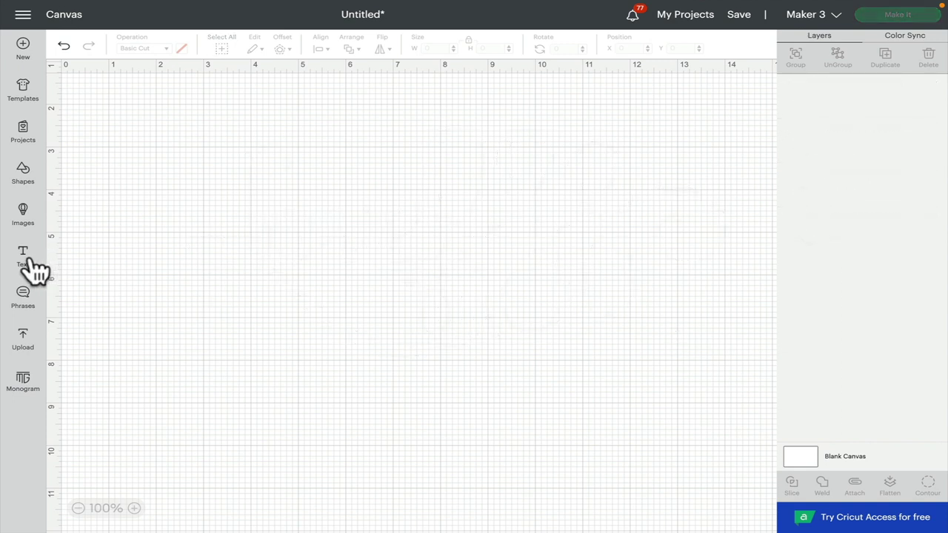
# Add a text layer and replace the placeholder with the word 'Lovely'.
pyautogui.click(28, 259)
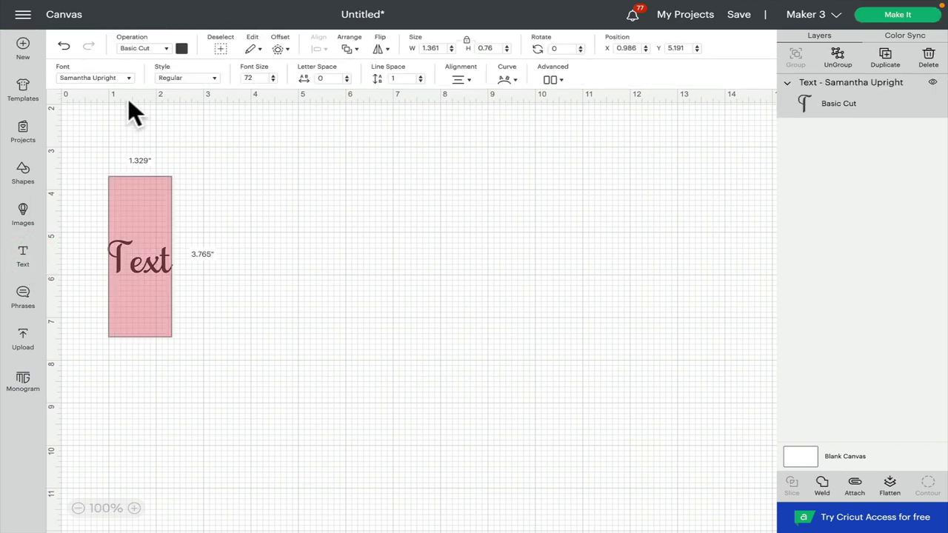
pyautogui.click(169, 266)
pyautogui.press('BackSpace')
pyautogui.press('BackSpace')
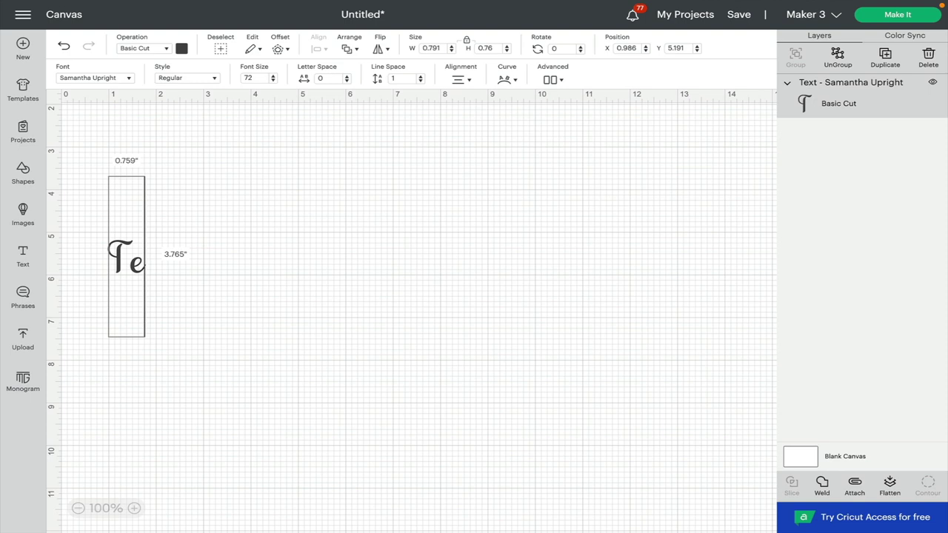
pyautogui.press('BackSpace')
pyautogui.press('BackSpace')
pyautogui.write('Lovely')
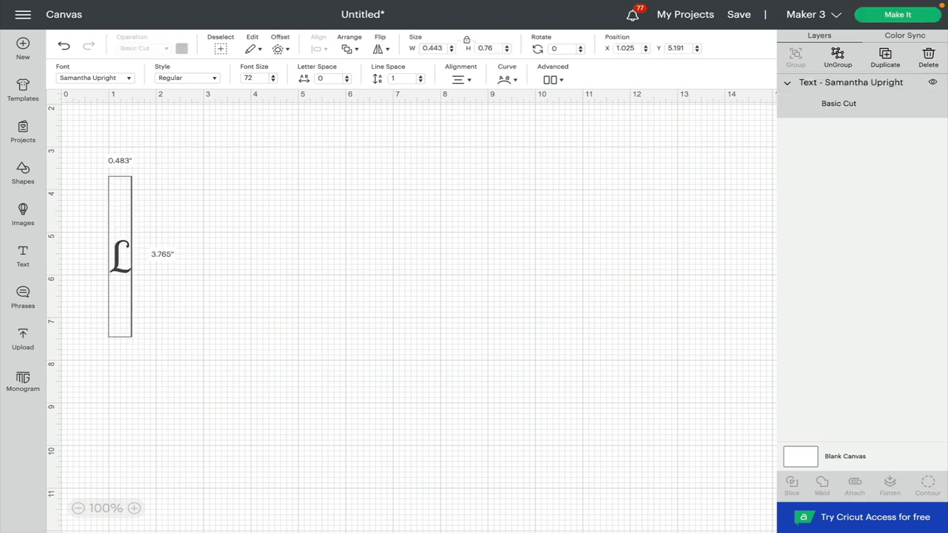
pyautogui.click(264, 302)
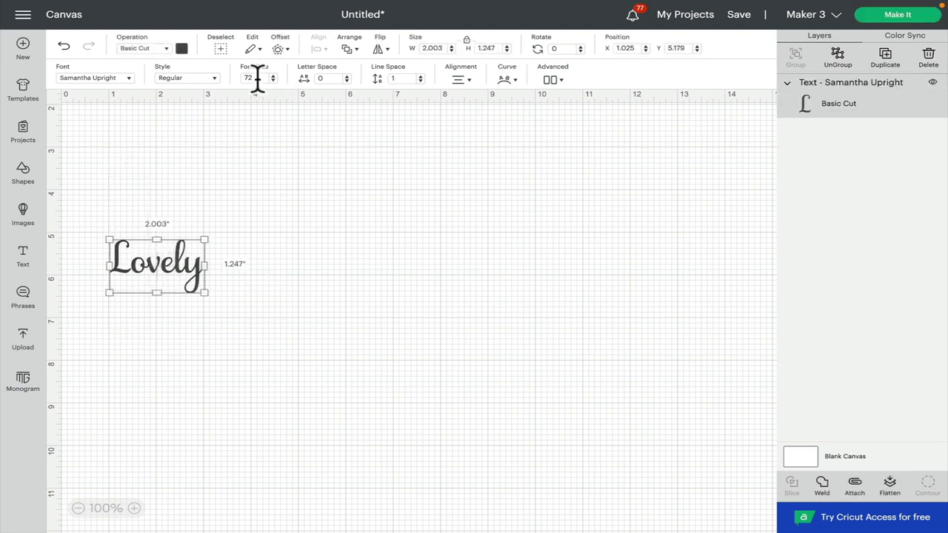
# Change the font size of 'Lovely' from 72 to 200.
pyautogui.moveTo(254, 78); pyautogui.dragTo(223, 79)
pyautogui.write('200')
pyautogui.press('Return')
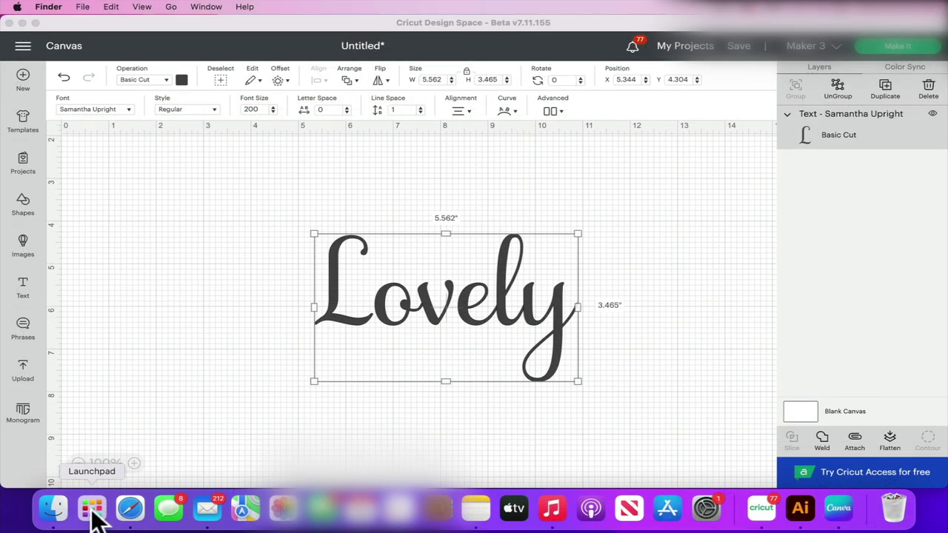
# Launch Font Book from the Other folder in macOS Launchpad.
pyautogui.click(93, 512)
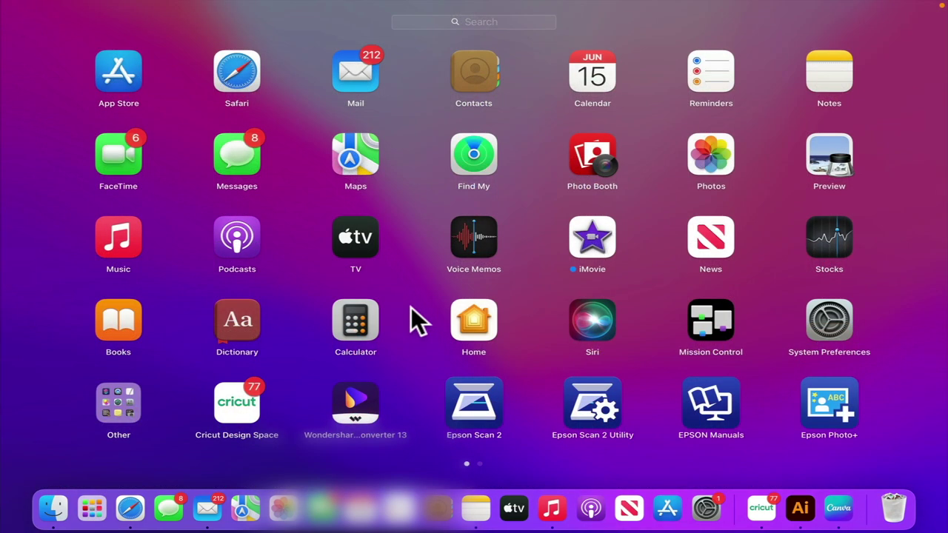
pyautogui.hscroll(3, 411, 306)
pyautogui.hscroll(-3, 411, 307)
pyautogui.click(116, 405)
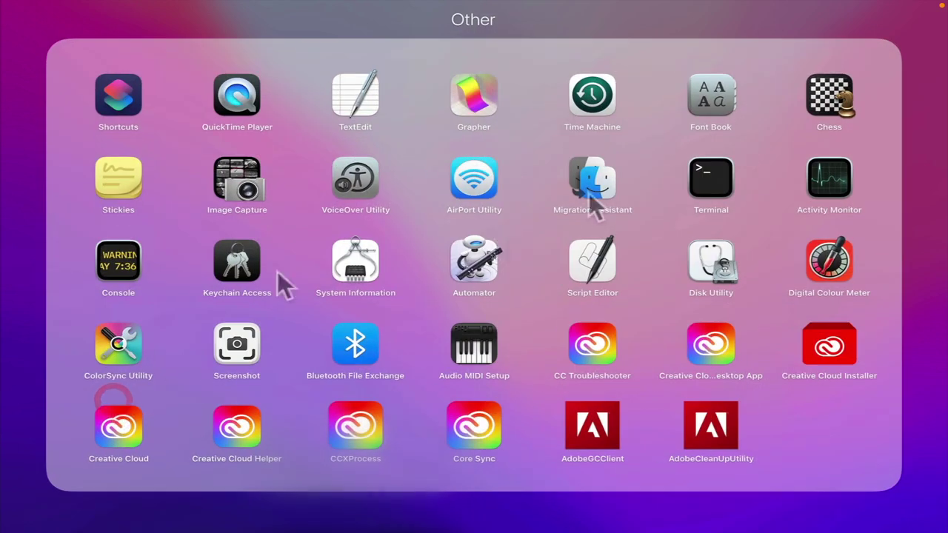
pyautogui.click(722, 100)
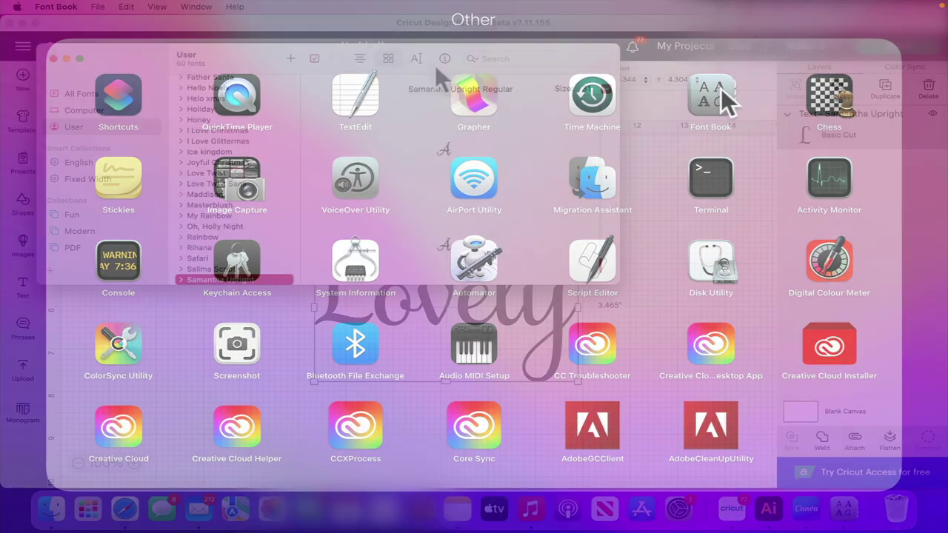
# Put Font Book in full screen and preview Christmas Story, Christmas and Cheerful Elf fonts.
pyautogui.moveTo(81, 56)
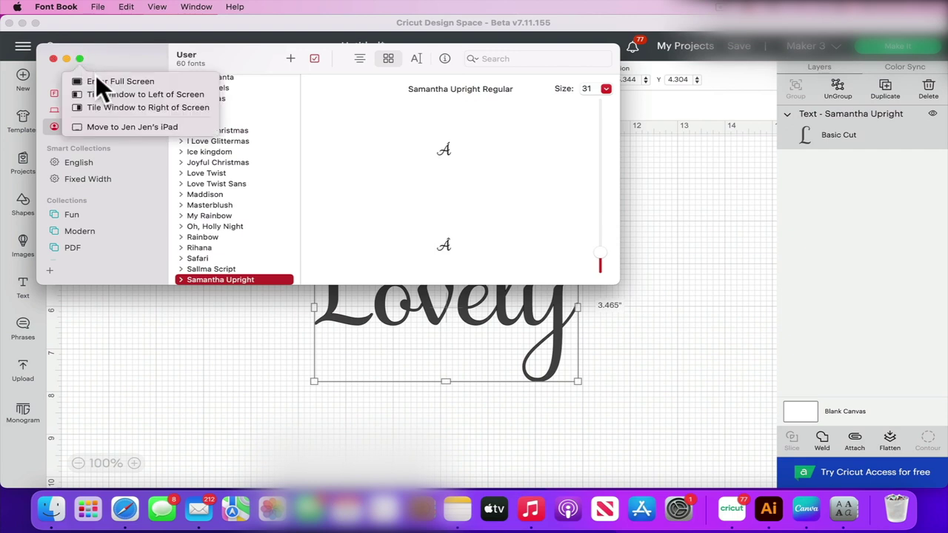
pyautogui.click(97, 78)
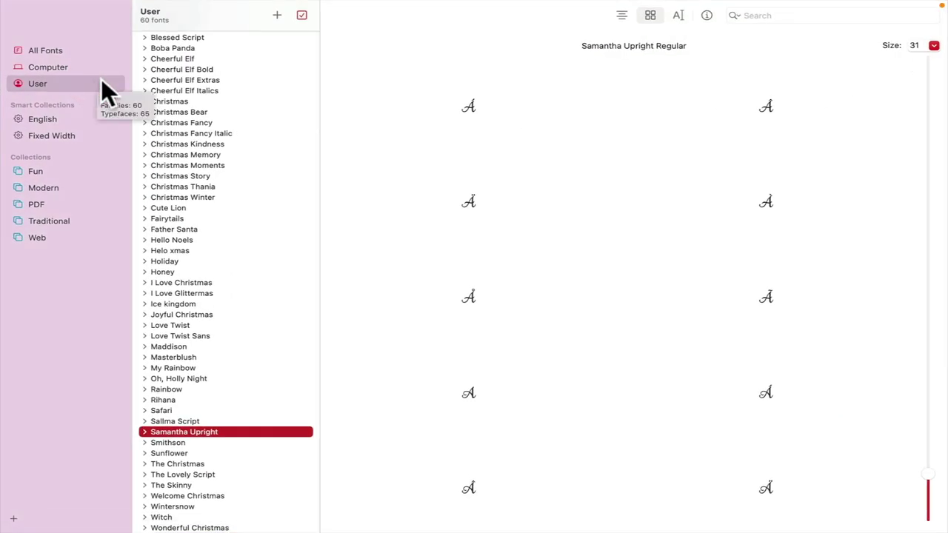
pyautogui.click(178, 175)
pyautogui.click(186, 132)
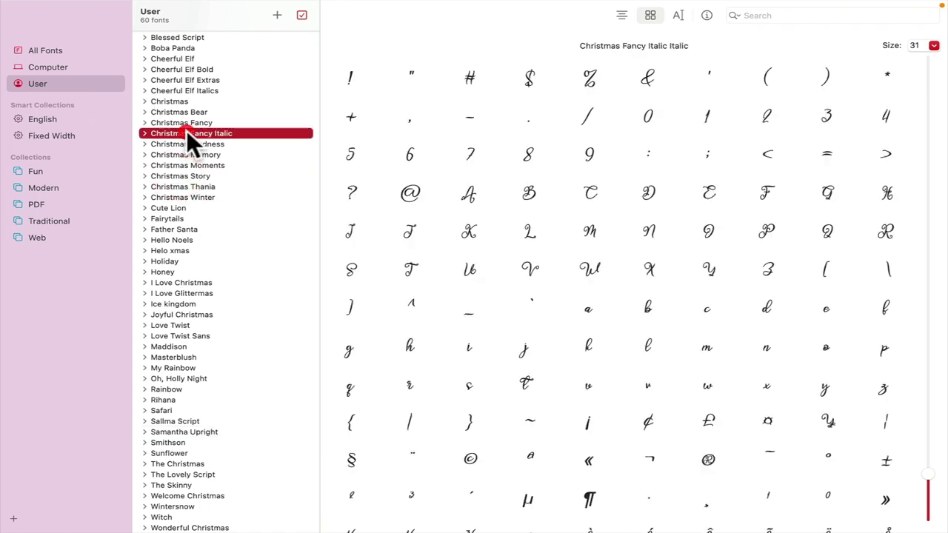
pyautogui.click(183, 99)
pyautogui.click(182, 59)
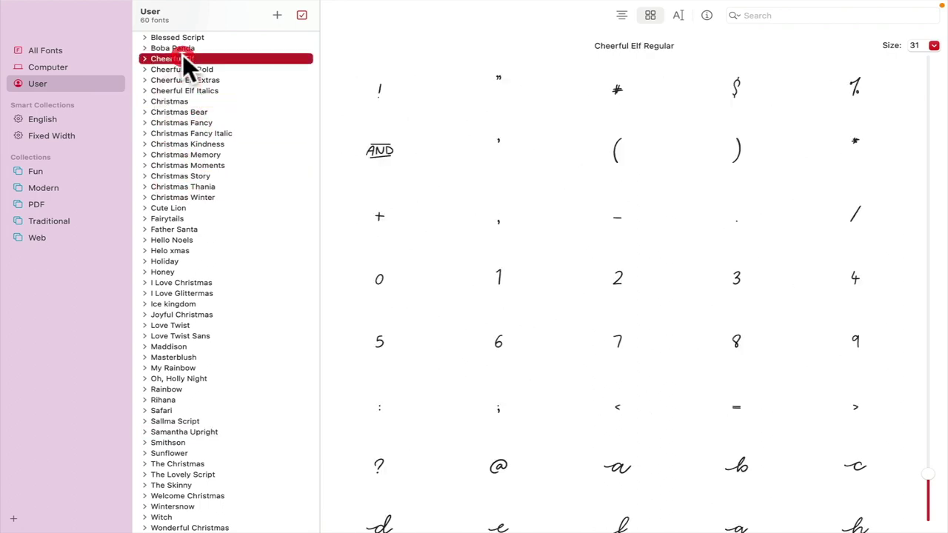
pyautogui.scroll(5, 182, 54)
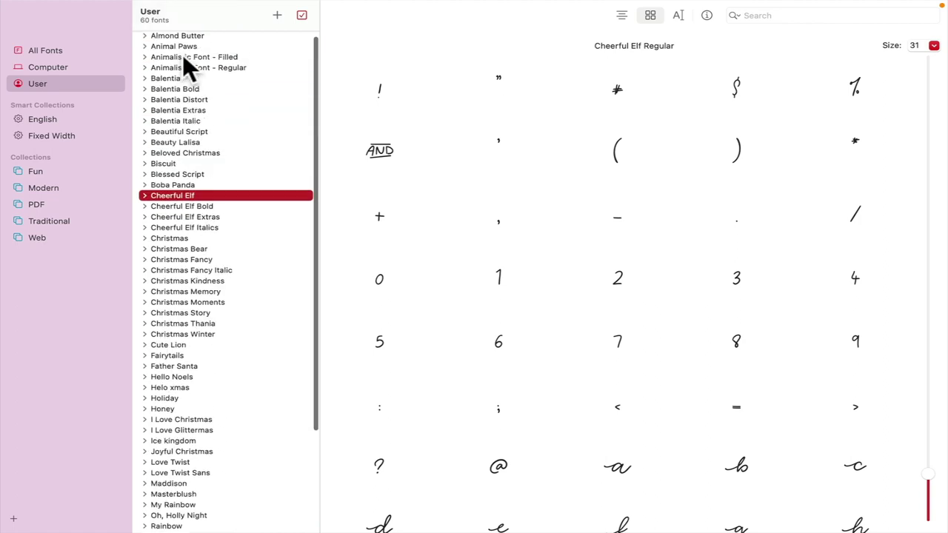
pyautogui.scroll(-5, 178, 245)
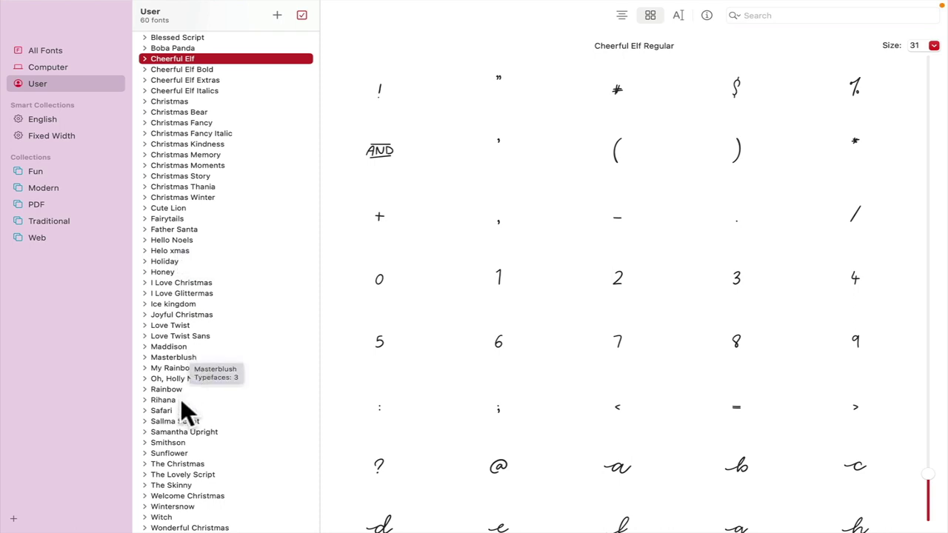
# Show the Samantha Upright glyph grid and browse through its characters.
pyautogui.click(174, 431)
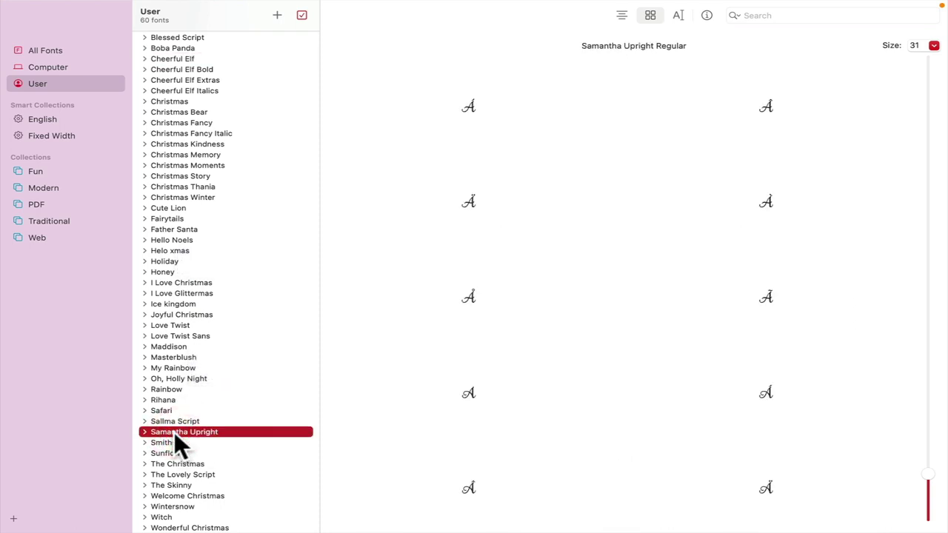
pyautogui.scroll(-5, 633, 440)
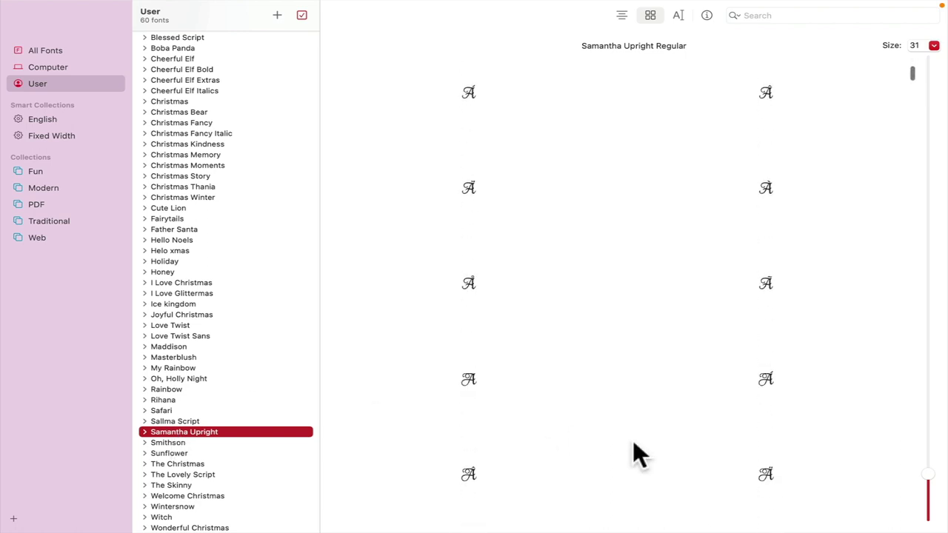
pyautogui.scroll(-5, 634, 445)
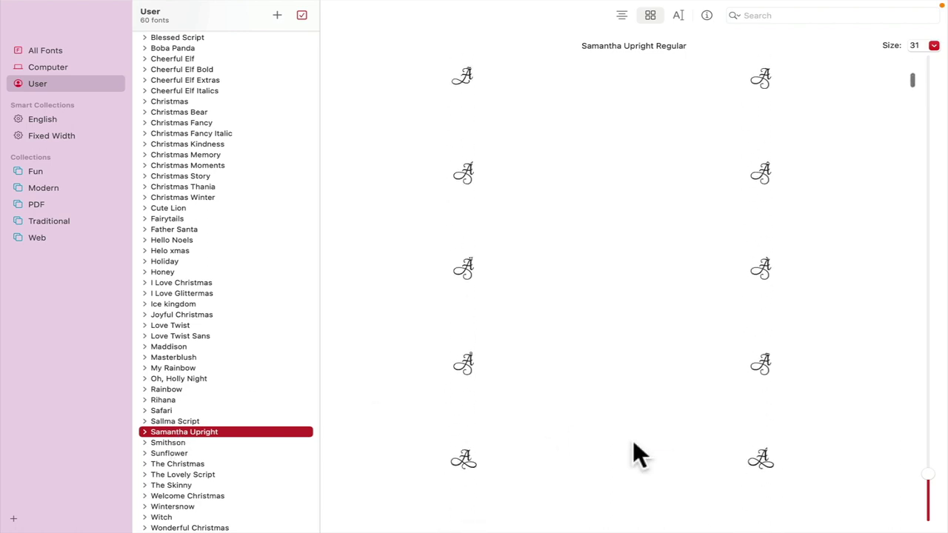
pyautogui.scroll(-5, 634, 444)
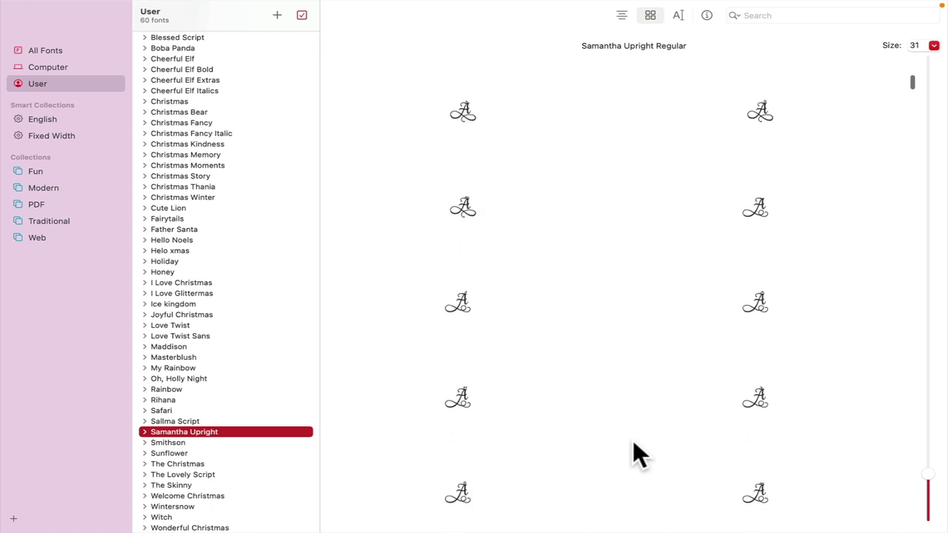
pyautogui.scroll(-5, 633, 444)
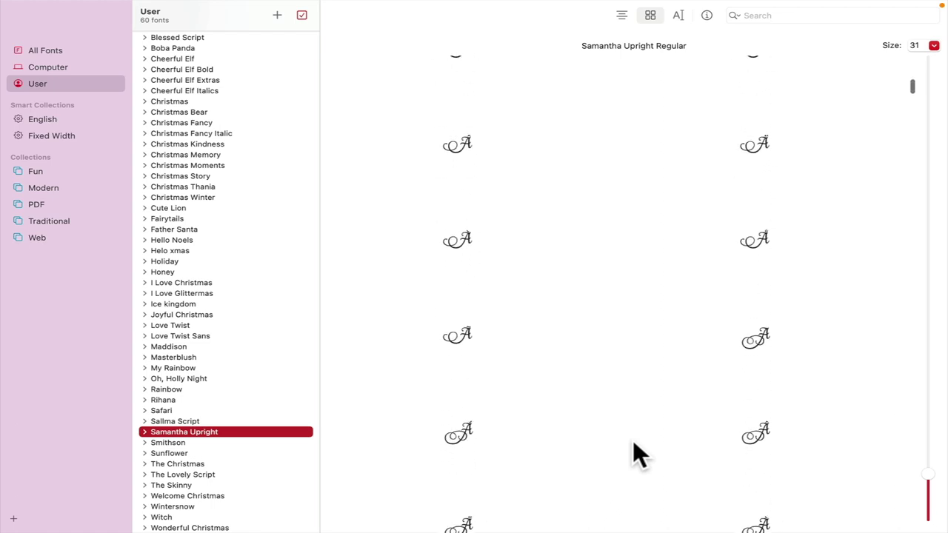
pyautogui.scroll(-5, 633, 444)
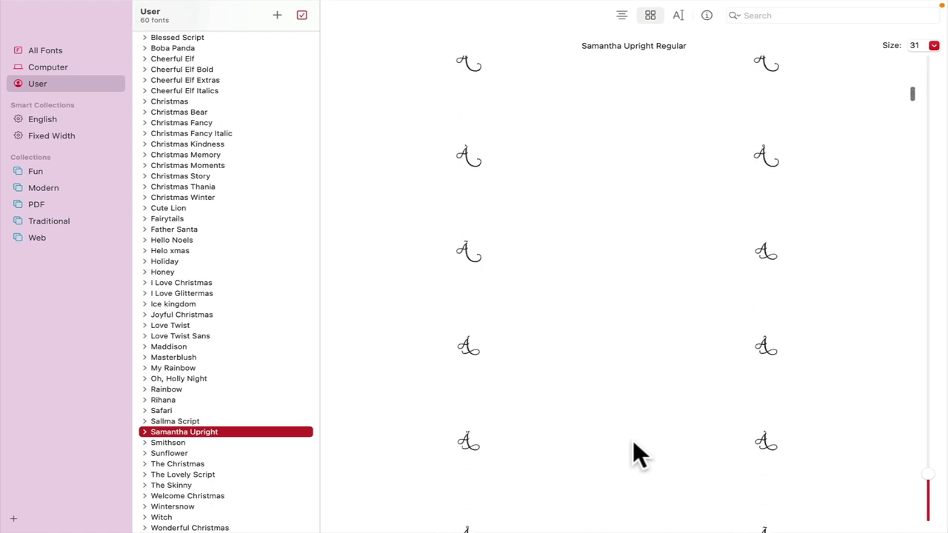
pyautogui.scroll(-2, 633, 445)
# Search the glyphs for 'l' and copy the flourished swash L glyph.
pyautogui.press('super+f')
pyautogui.write('l')
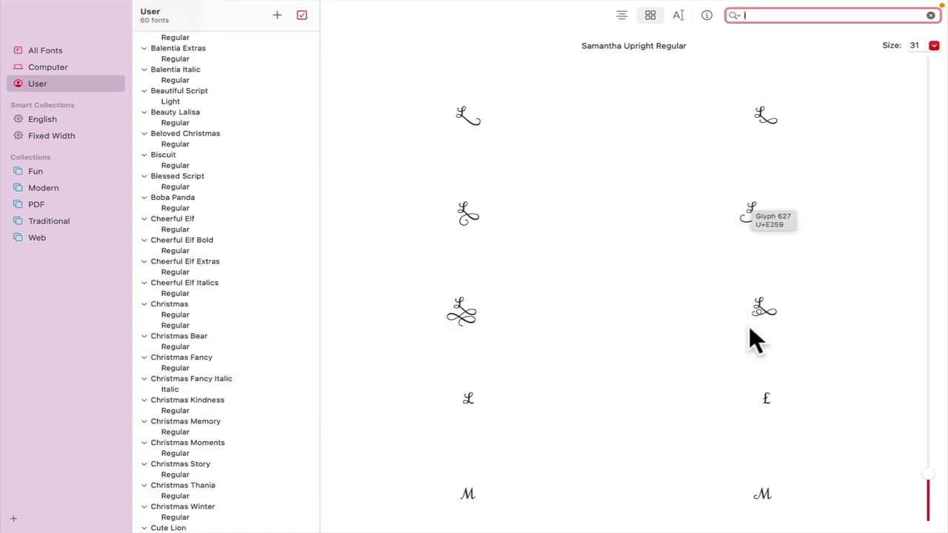
pyautogui.click(761, 306)
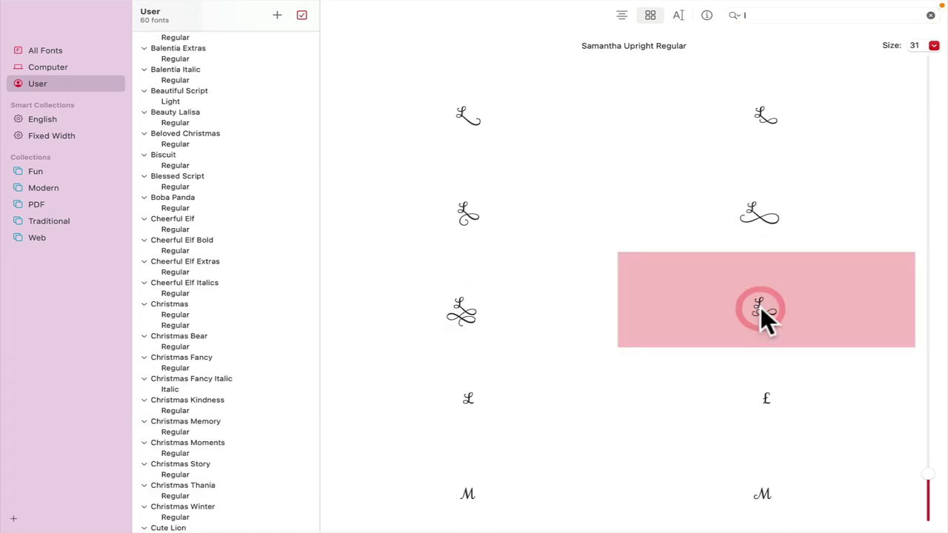
pyautogui.moveTo(514, 4)
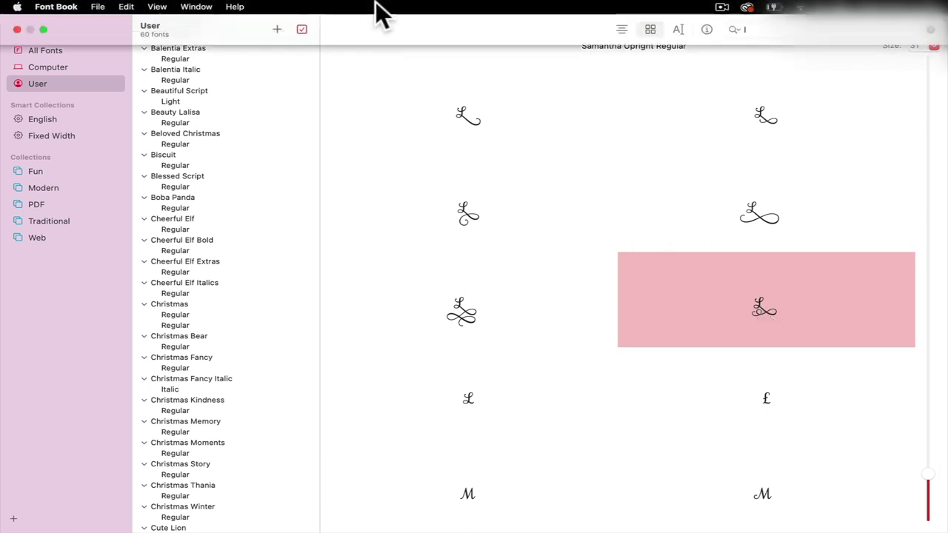
pyautogui.click(129, 6)
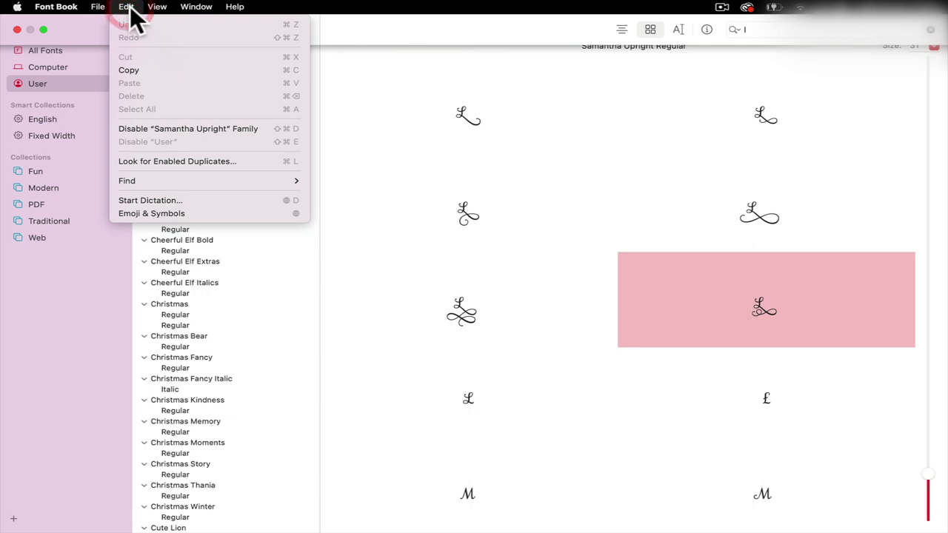
pyautogui.click(135, 68)
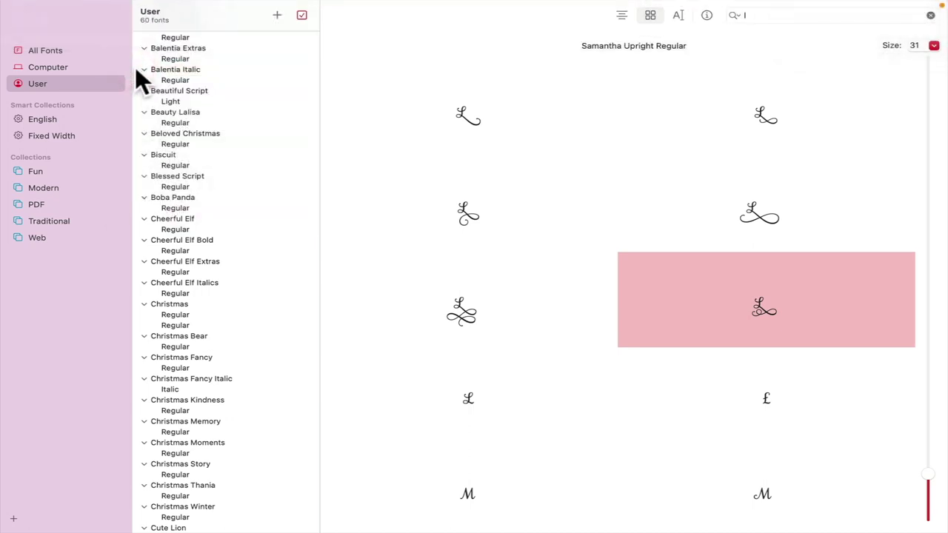
pyautogui.click(123, 153)
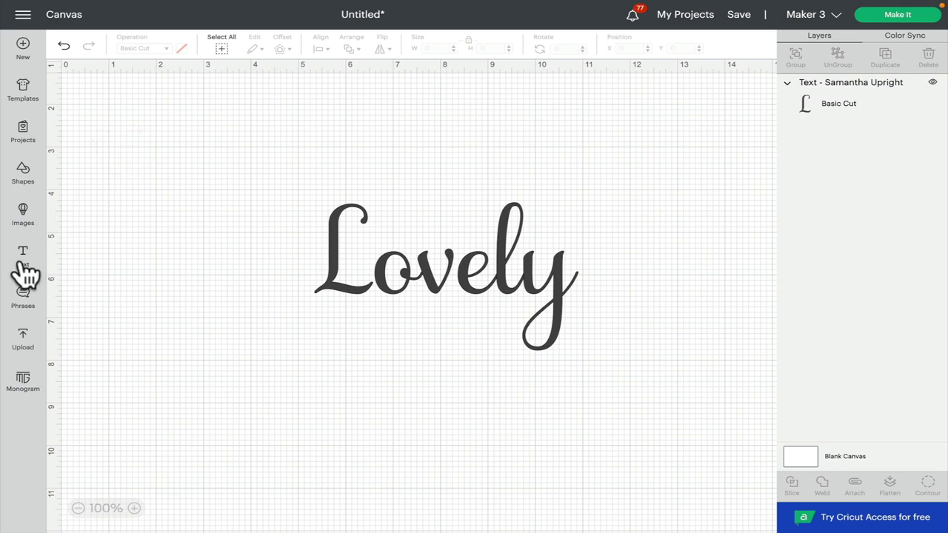
# Add an empty text layer and paste the copied swash L glyph into it.
pyautogui.click(24, 274)
pyautogui.press('BackSpace')
pyautogui.press('BackSpace')
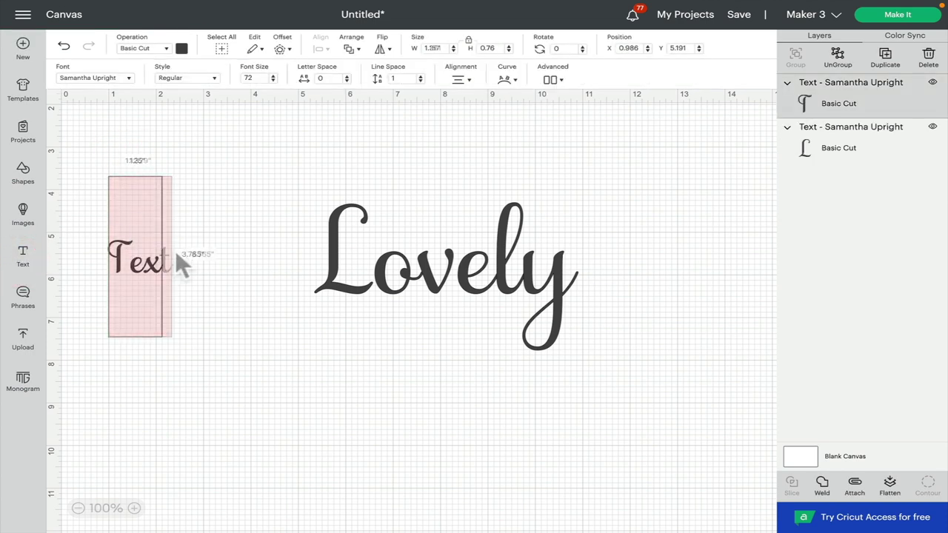
pyautogui.press('BackSpace')
pyautogui.press('BackSpace')
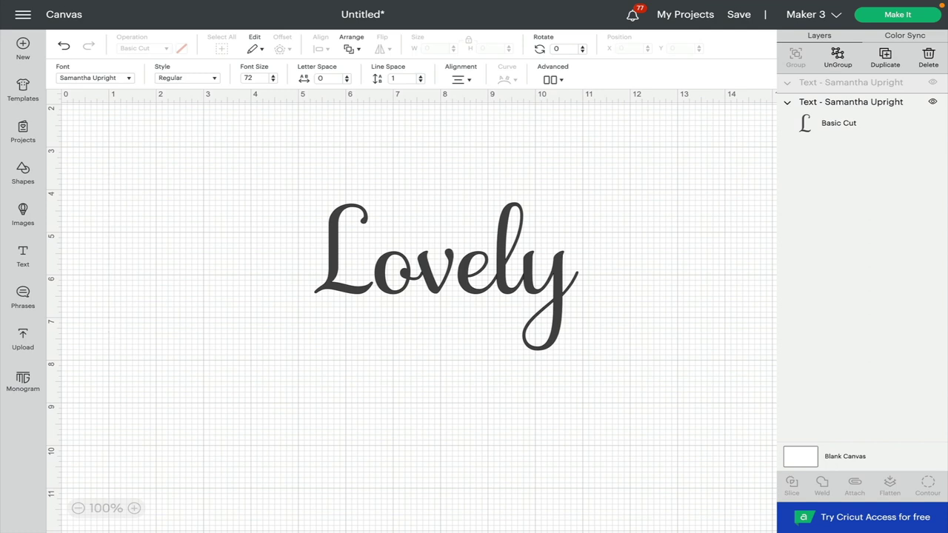
pyautogui.rightClick(169, 263)
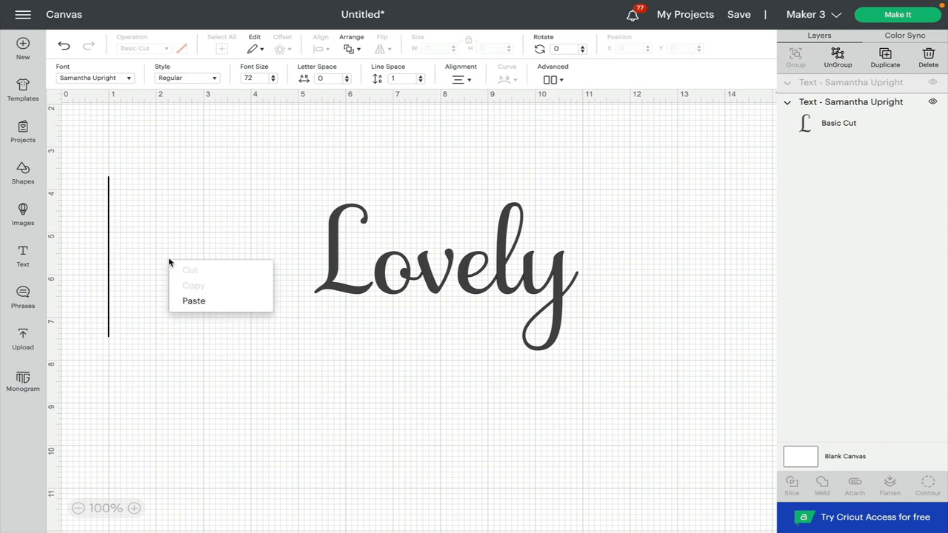
pyautogui.click(189, 301)
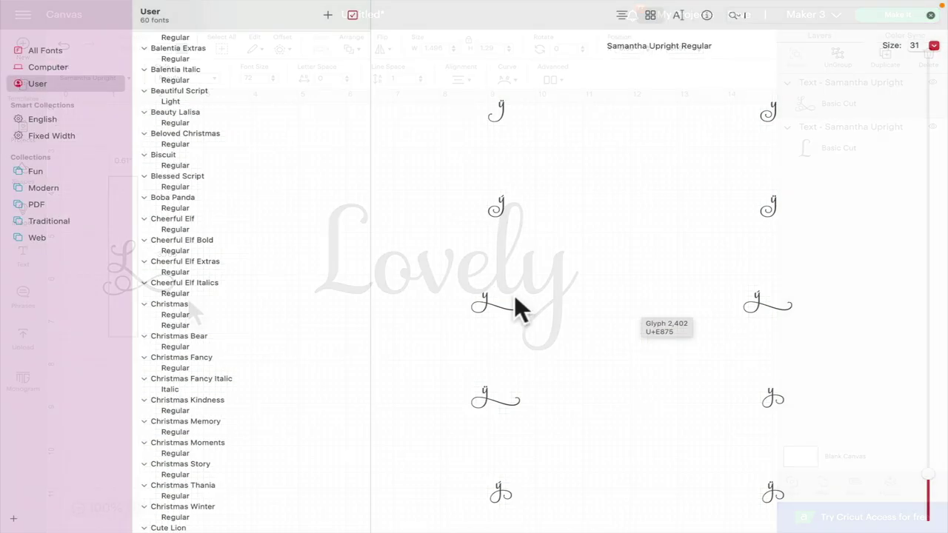
# Select Samantha Upright's long-tailed flourished y glyph in Font Book's grid.
pyautogui.click(485, 306)
pyautogui.scroll(-10, 687, 448)
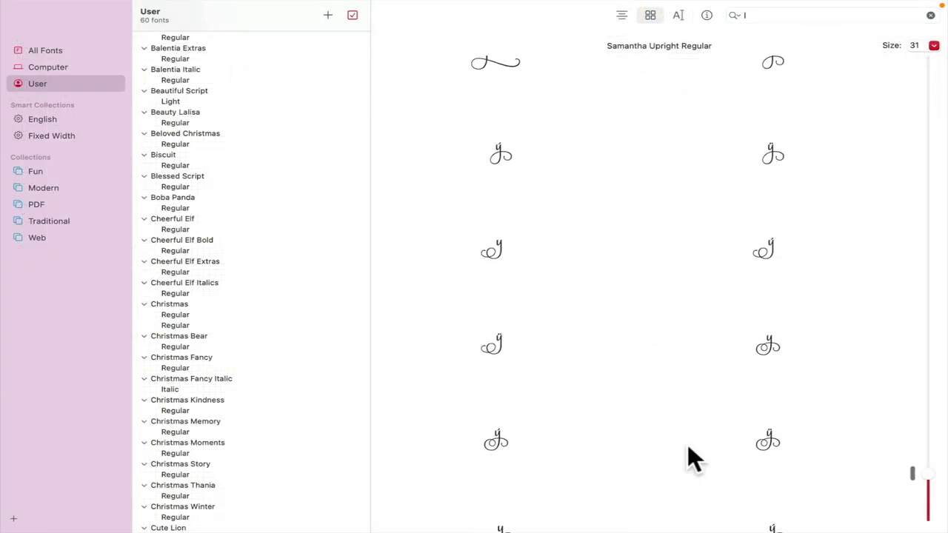
pyautogui.scroll(-8, 687, 445)
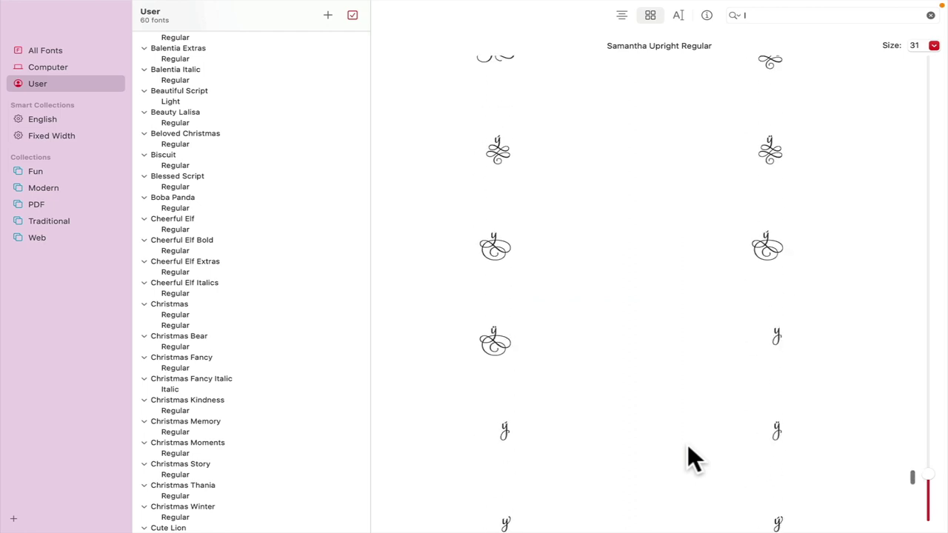
pyautogui.scroll(10, 612, 293)
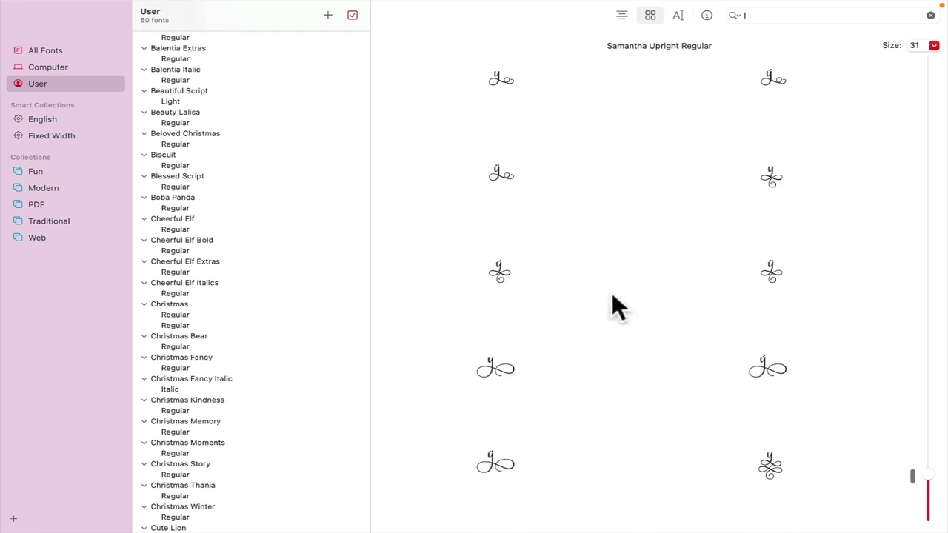
pyautogui.scroll(10, 612, 292)
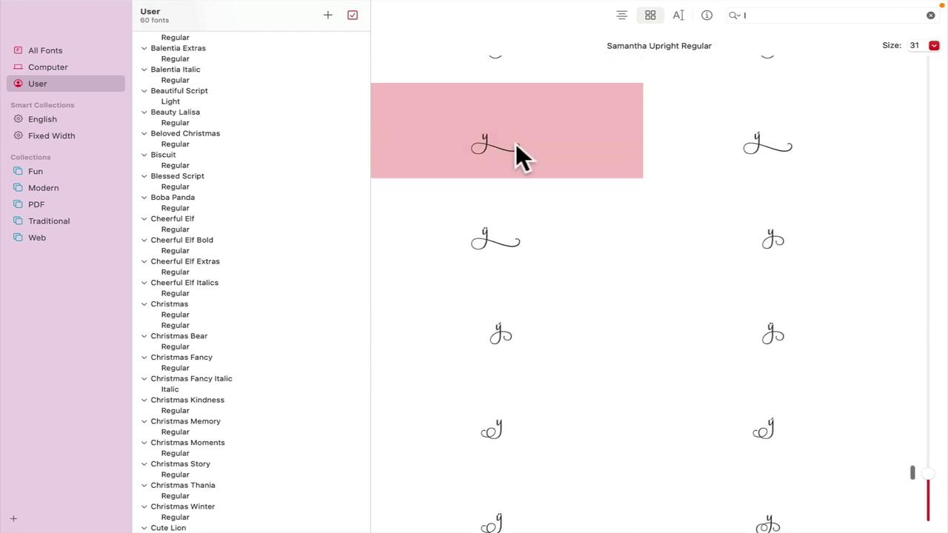
pyautogui.moveTo(453, 11)
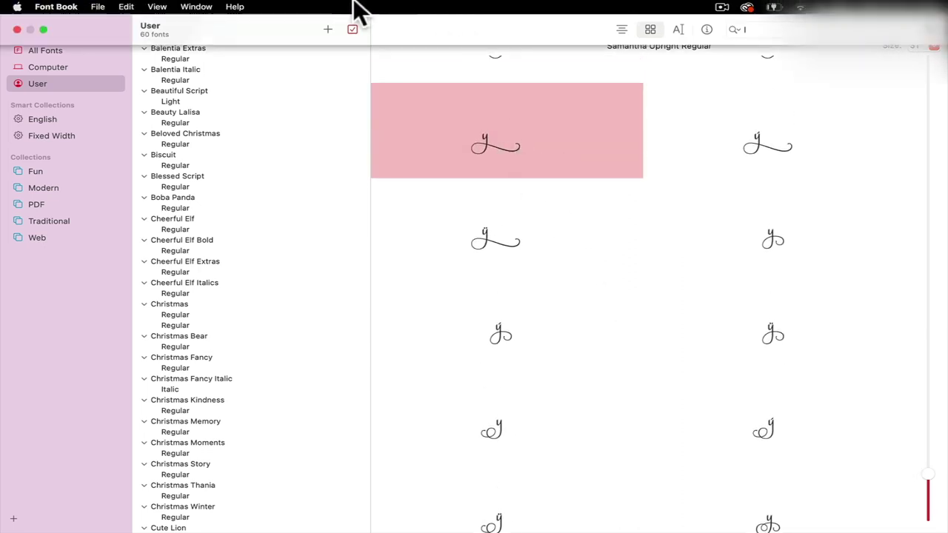
# Copy the flourished y glyph and paste it after the swash L in Design Space.
pyautogui.click(126, 6)
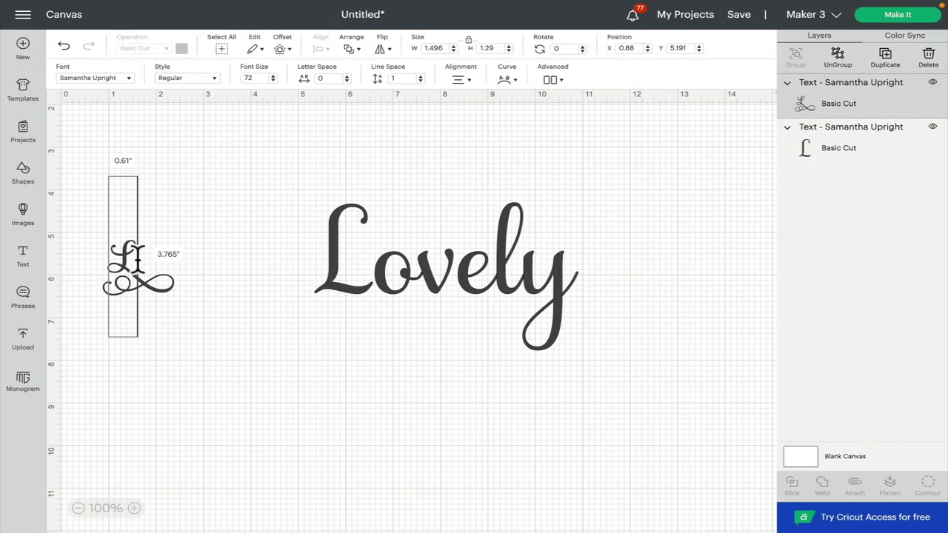
pyautogui.rightClick(136, 258)
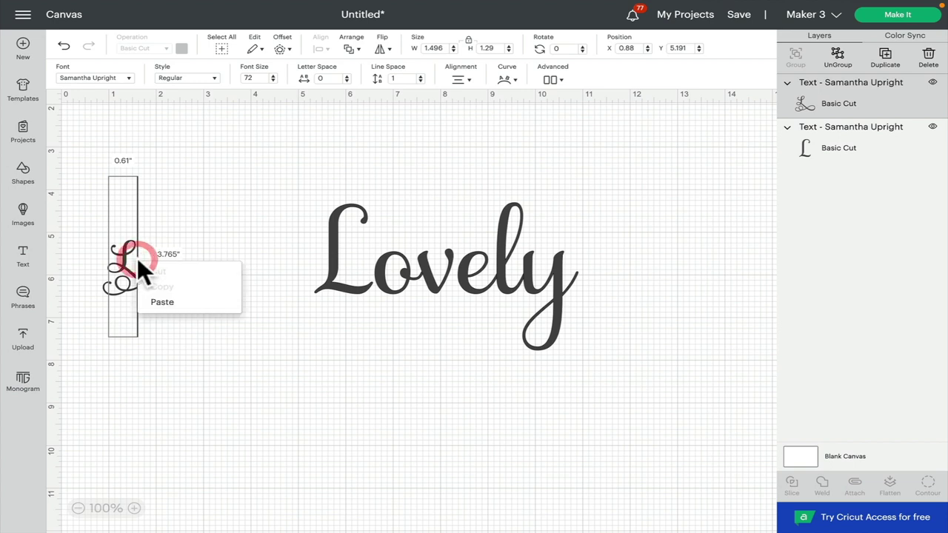
pyautogui.click(160, 304)
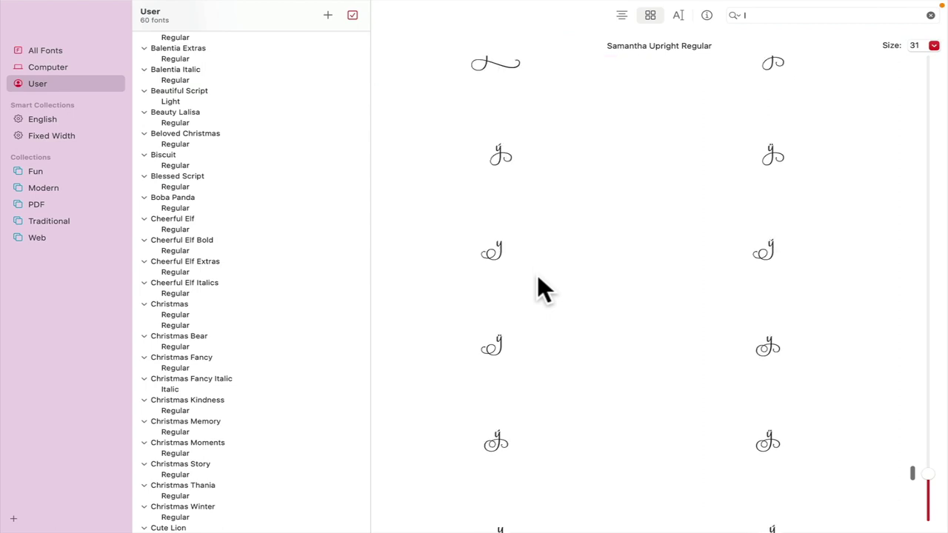
# Scroll down to Samantha Upright's ornaments and copy the small heart glyph.
pyautogui.scroll(-5, 539, 281)
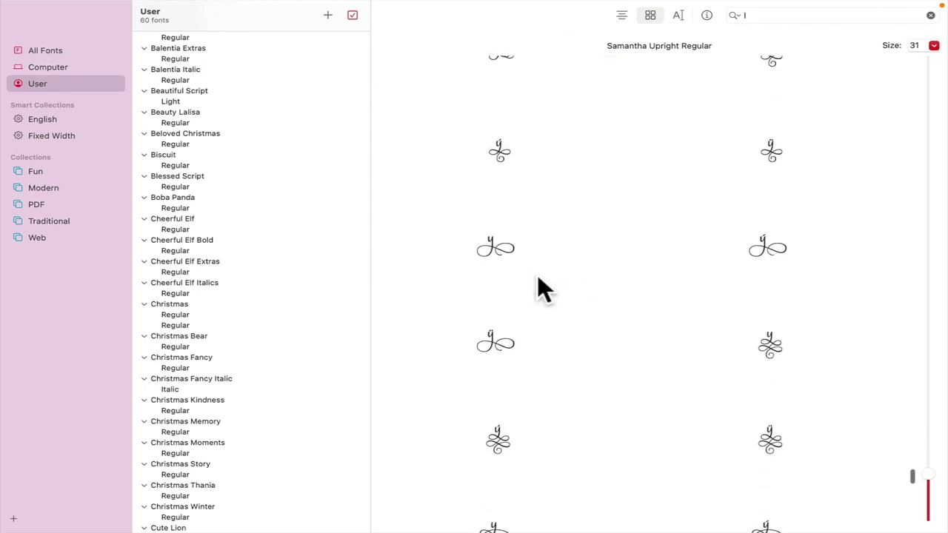
pyautogui.scroll(5, 538, 282)
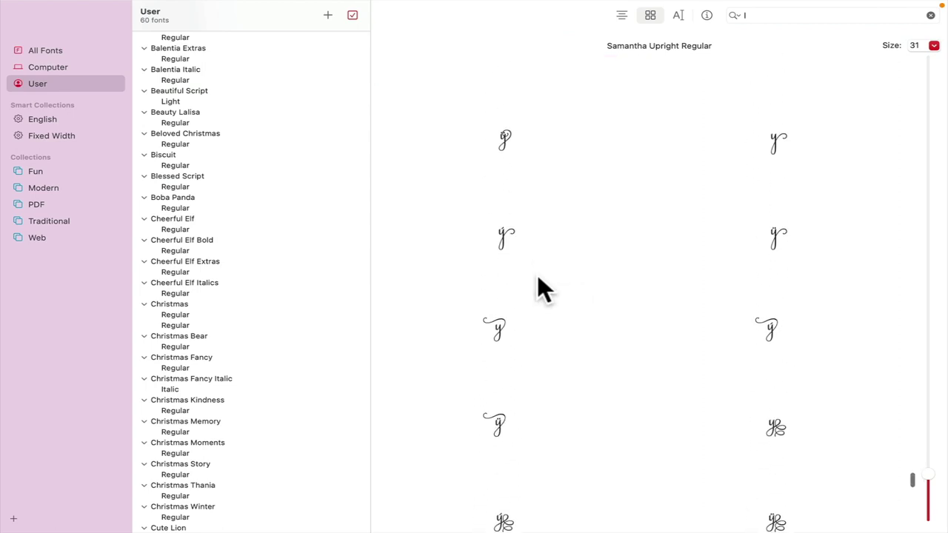
pyautogui.scroll(-10, 538, 281)
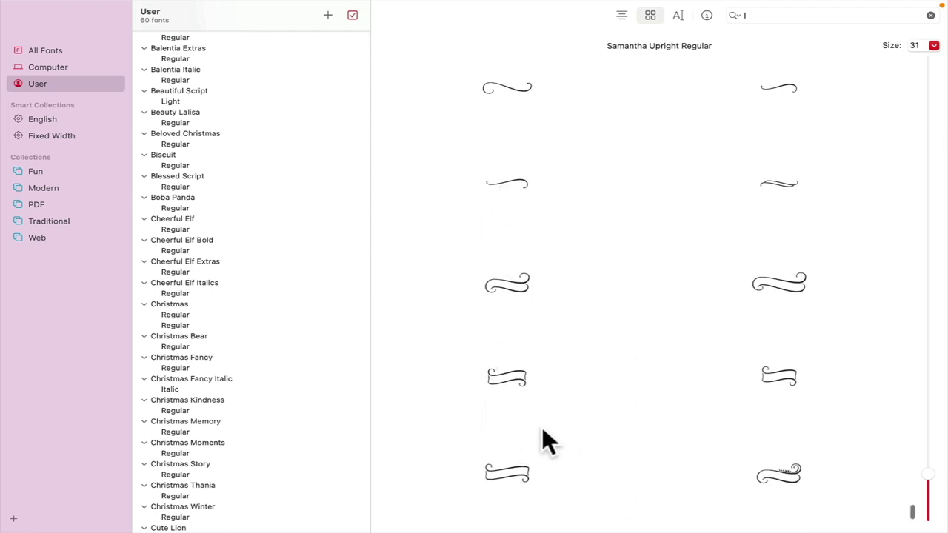
pyautogui.scroll(-10, 543, 432)
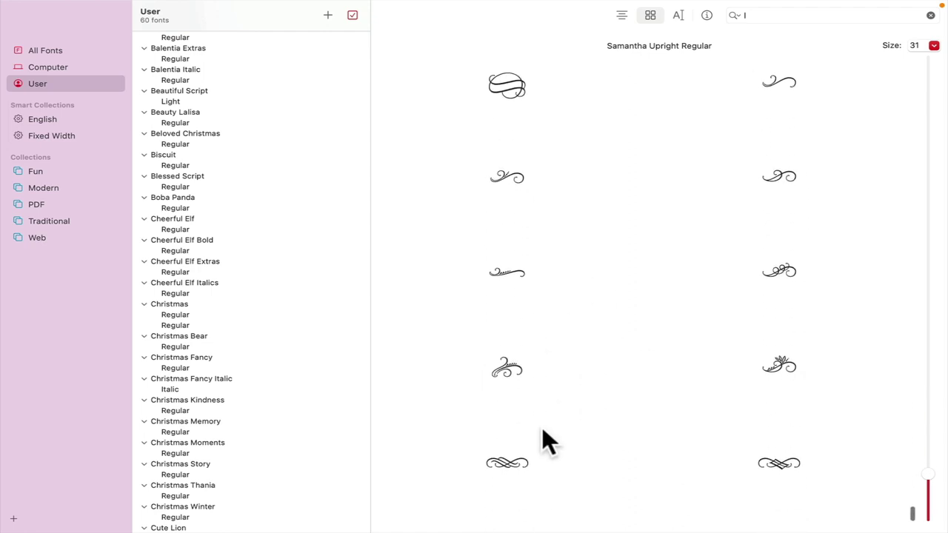
pyautogui.scroll(-5, 617, 236)
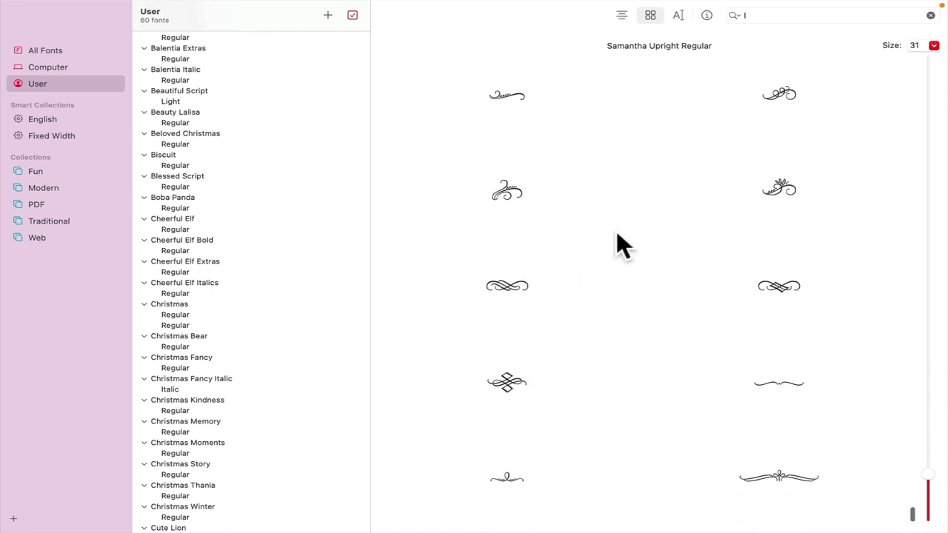
pyautogui.scroll(-5, 616, 235)
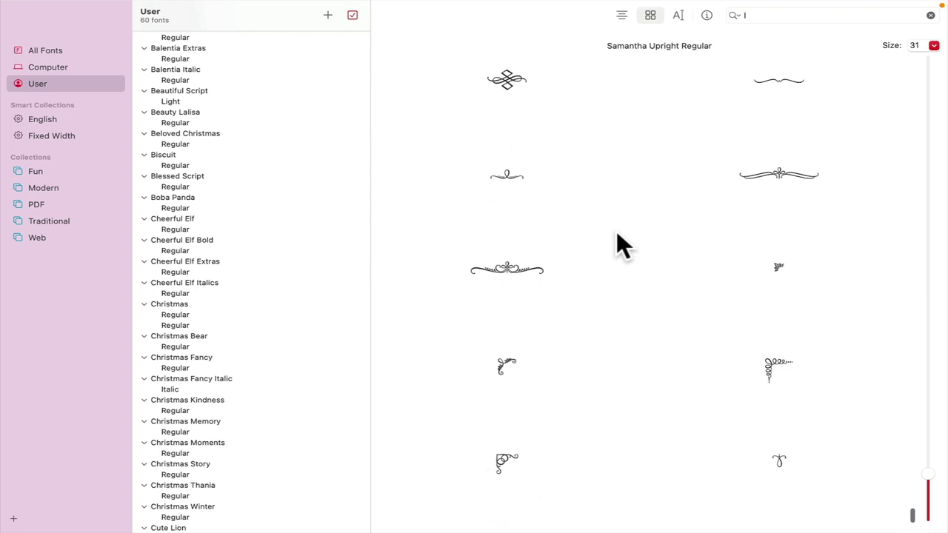
pyautogui.scroll(-5, 617, 236)
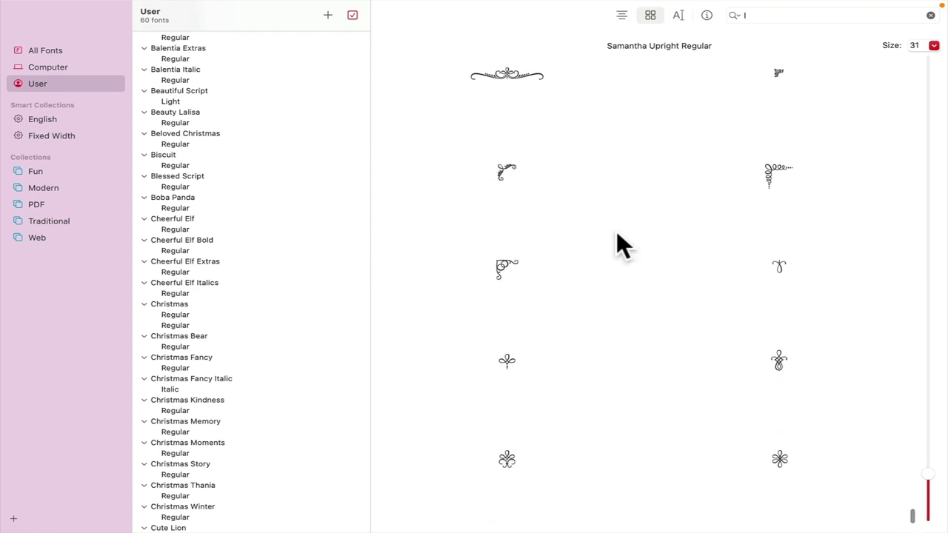
pyautogui.scroll(-8, 616, 235)
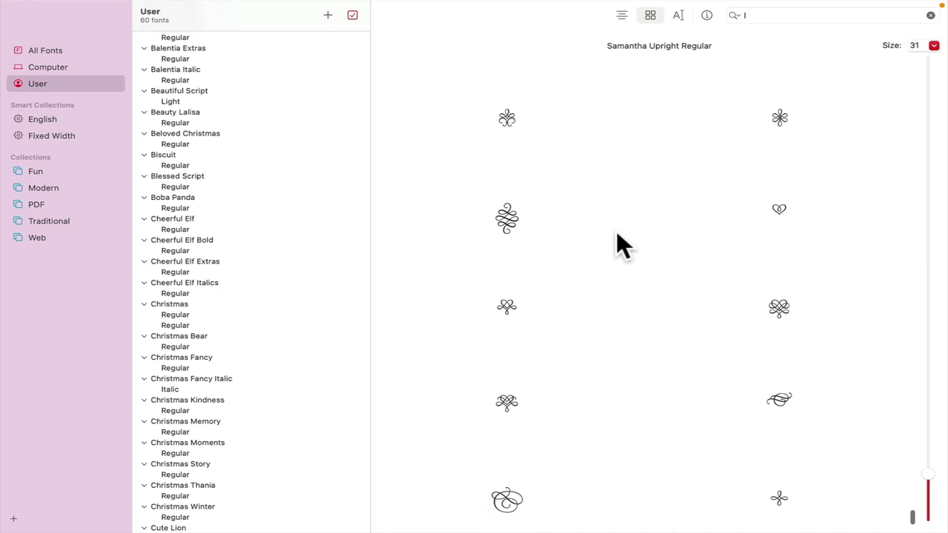
pyautogui.scroll(-5, 616, 231)
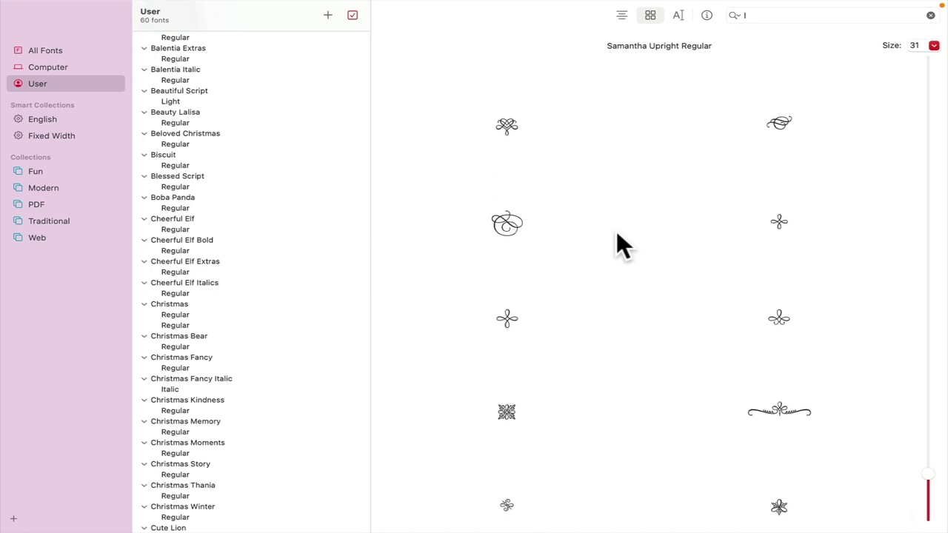
pyautogui.scroll(-5, 616, 231)
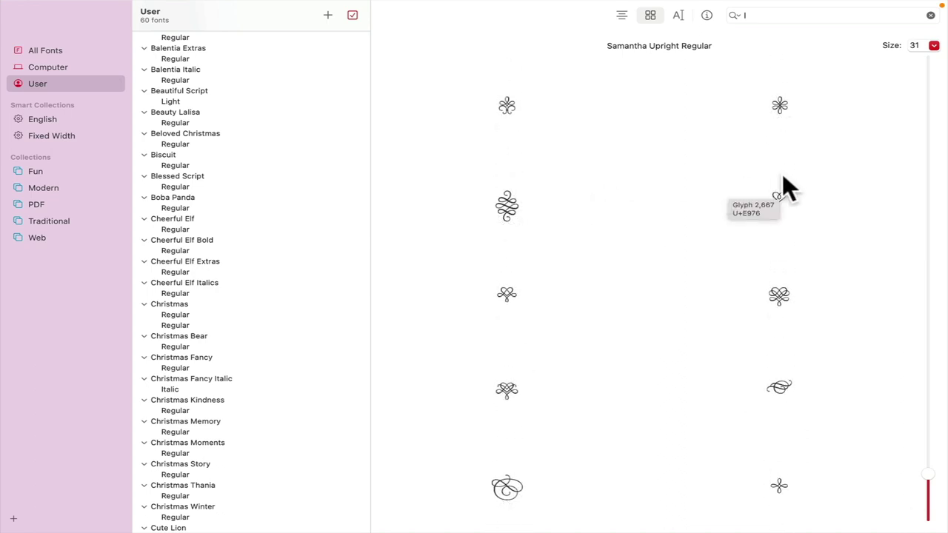
pyautogui.click(782, 194)
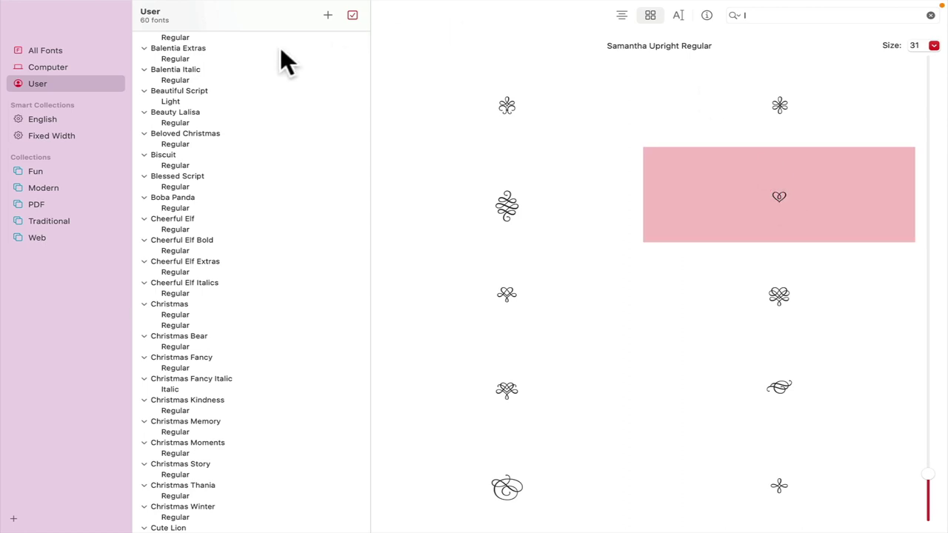
pyautogui.click(126, 7)
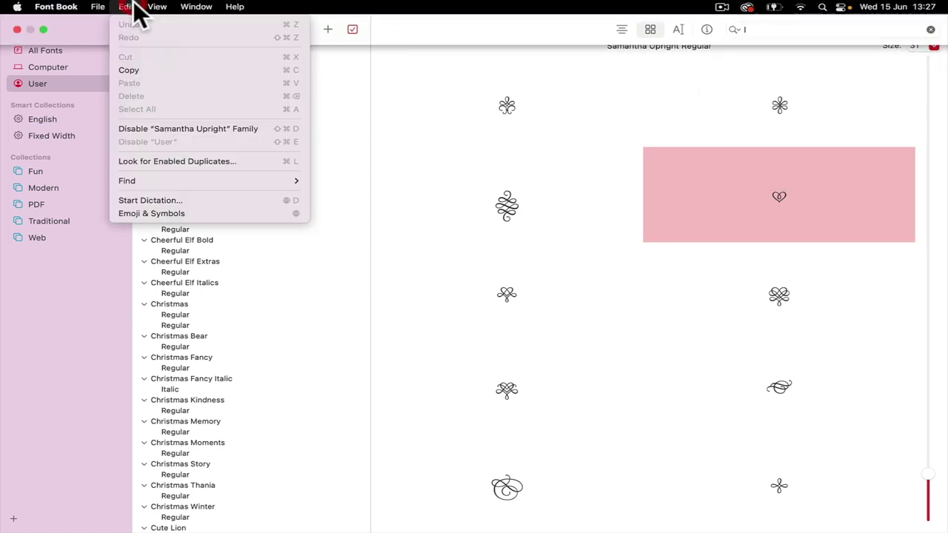
pyautogui.click(148, 68)
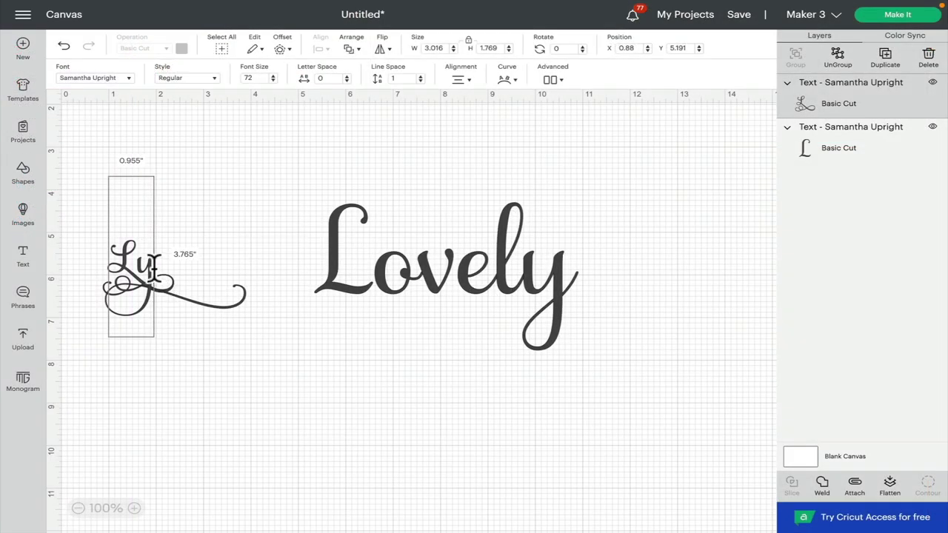
# Paste the swash Ly heart glyph onto the canvas and move it lower.
pyautogui.rightClick(153, 266)
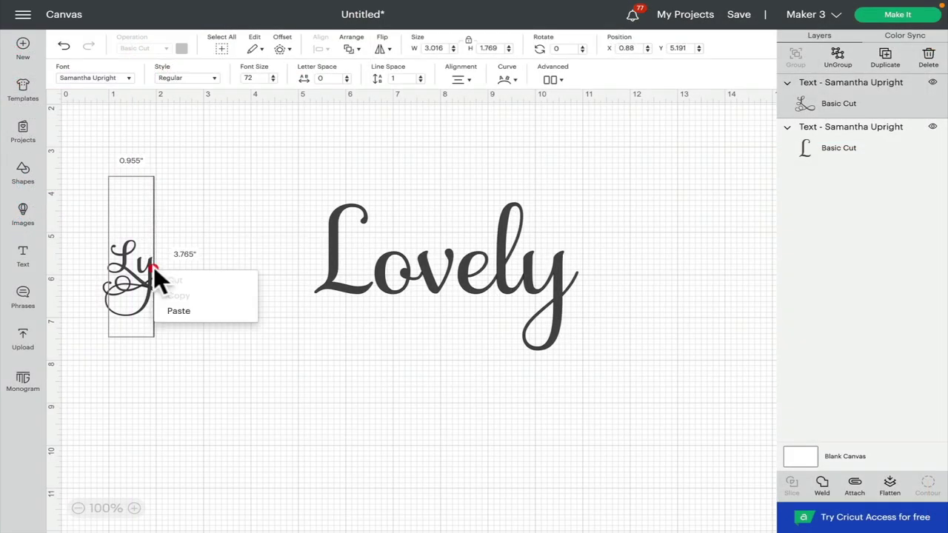
pyautogui.click(174, 310)
pyautogui.moveTo(170, 289); pyautogui.dragTo(173, 342)
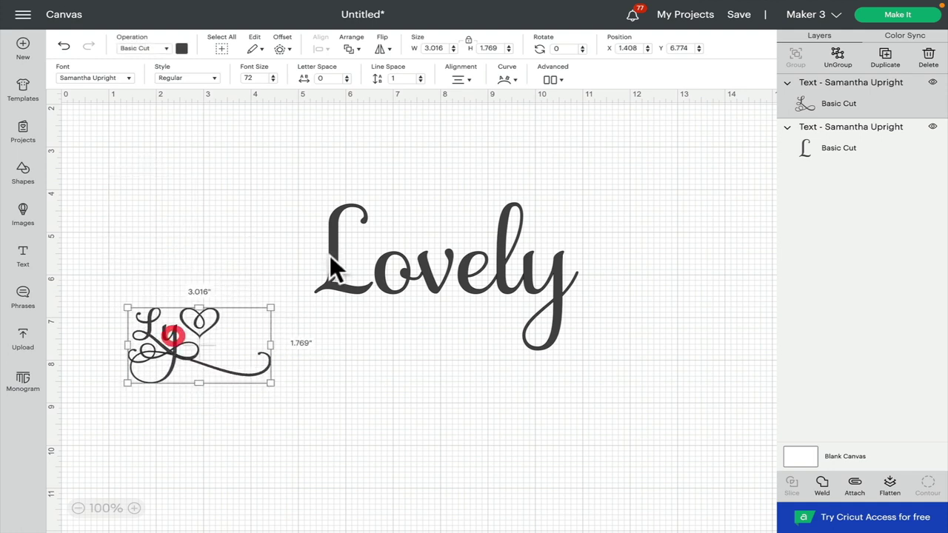
# Set the swash Ly heart layer to font size 200 and move Lovely up-left.
pyautogui.click(402, 270)
pyautogui.click(402, 266)
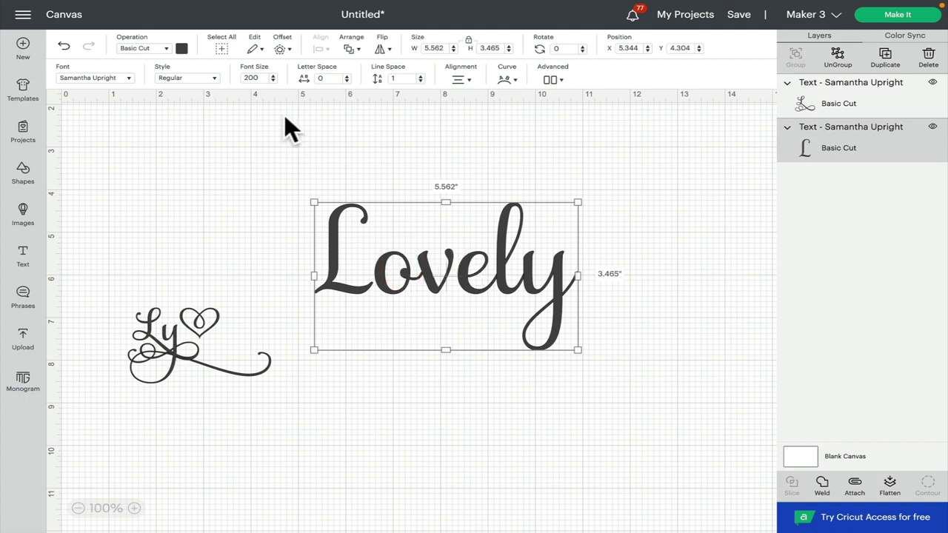
pyautogui.click(170, 328)
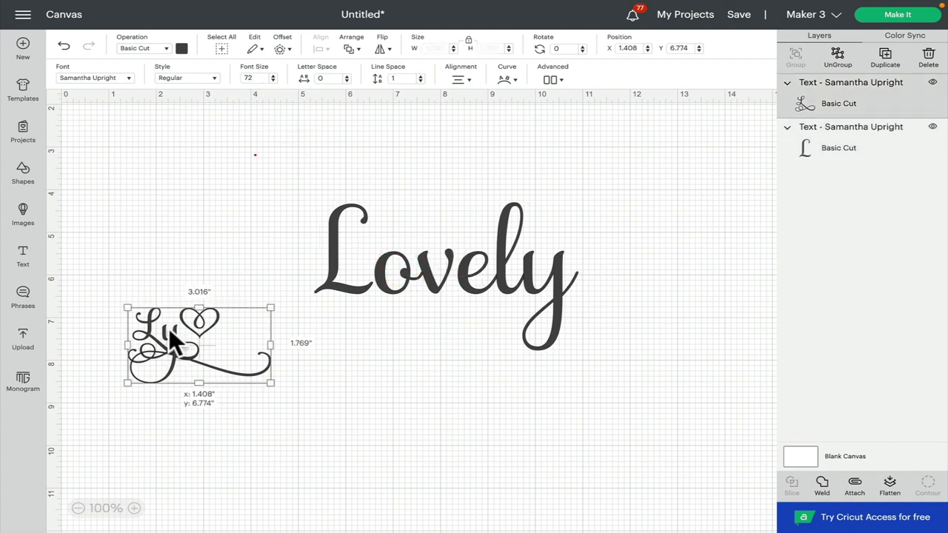
pyautogui.doubleClick(238, 77)
pyautogui.doubleClick(238, 77)
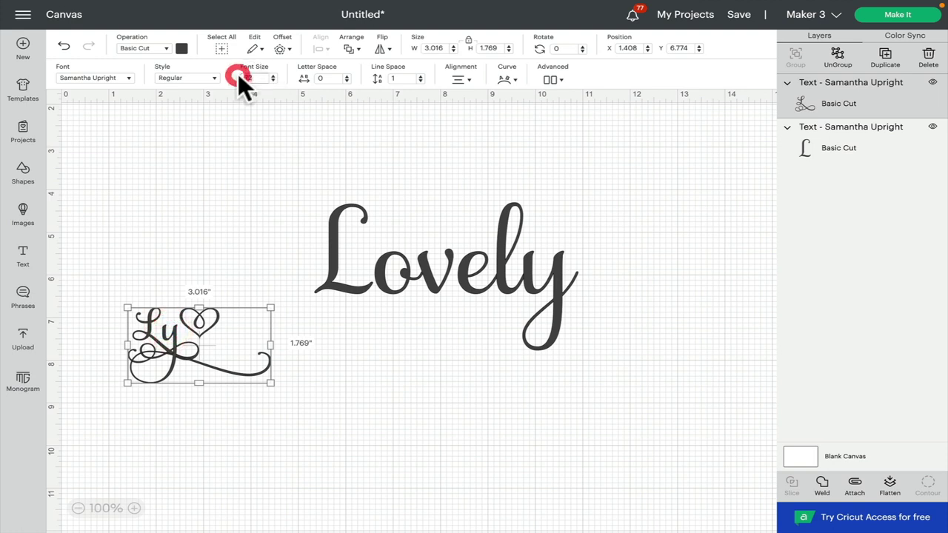
pyautogui.write('200')
pyautogui.press('Return')
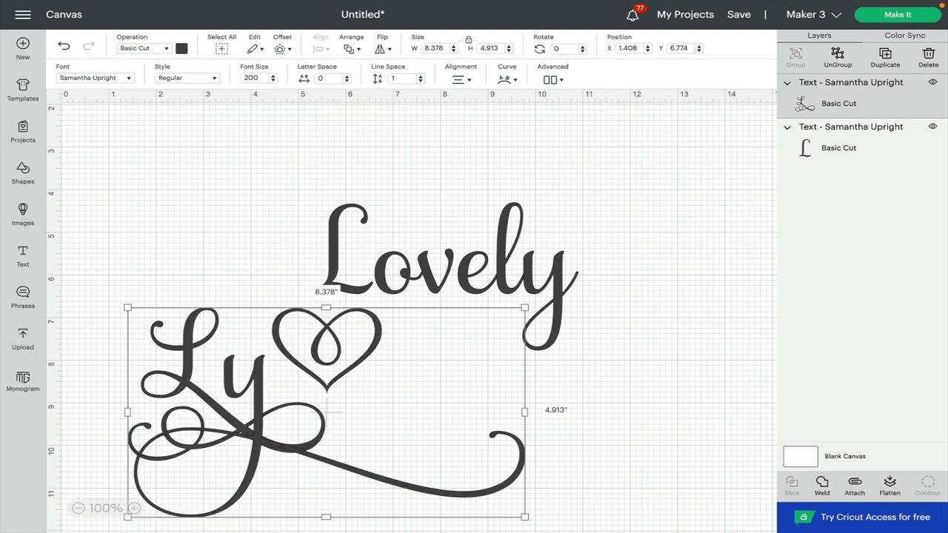
pyautogui.moveTo(436, 267); pyautogui.dragTo(391, 208)
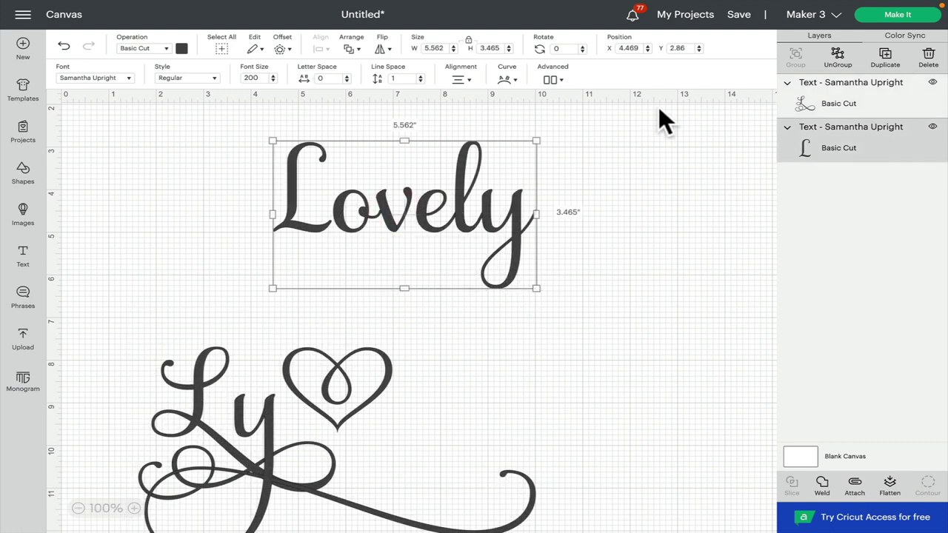
# Ungroup Lovely into letters and split the flourish glyph into separate pieces.
pyautogui.click(839, 62)
pyautogui.click(513, 214)
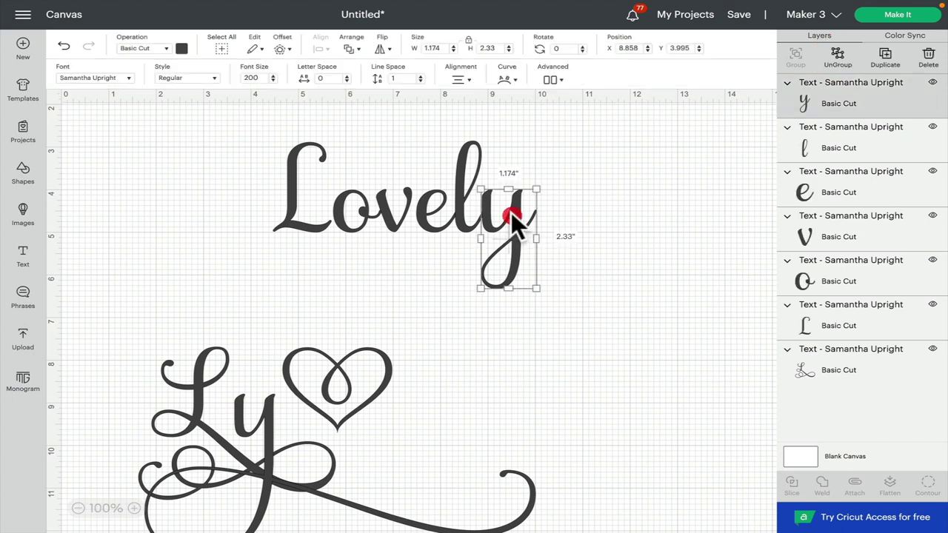
pyautogui.click(452, 174)
pyautogui.click(427, 206)
pyautogui.click(390, 210)
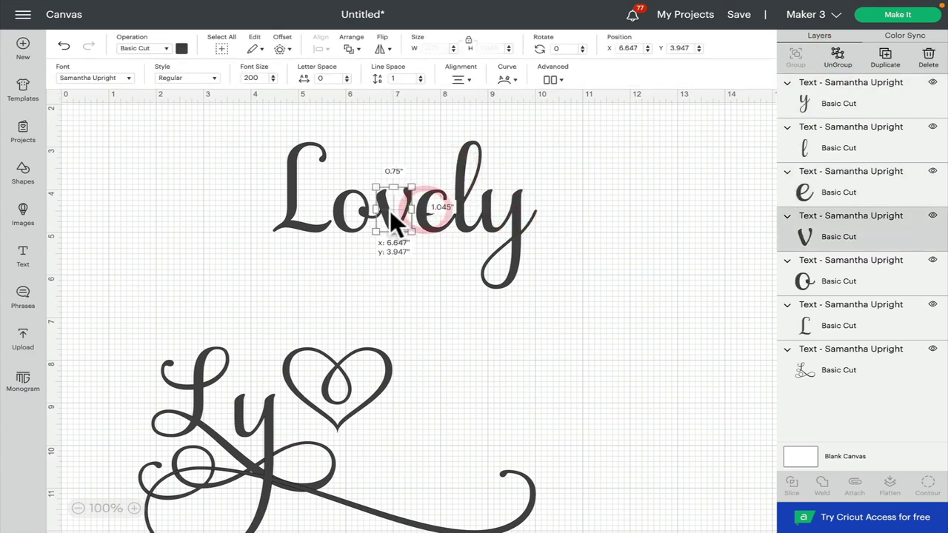
pyautogui.click(323, 384)
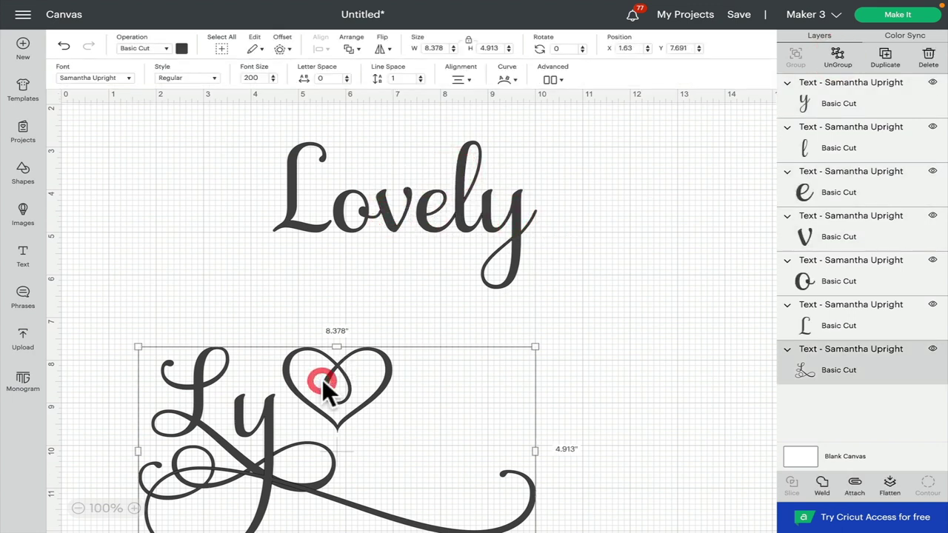
pyautogui.click(839, 56)
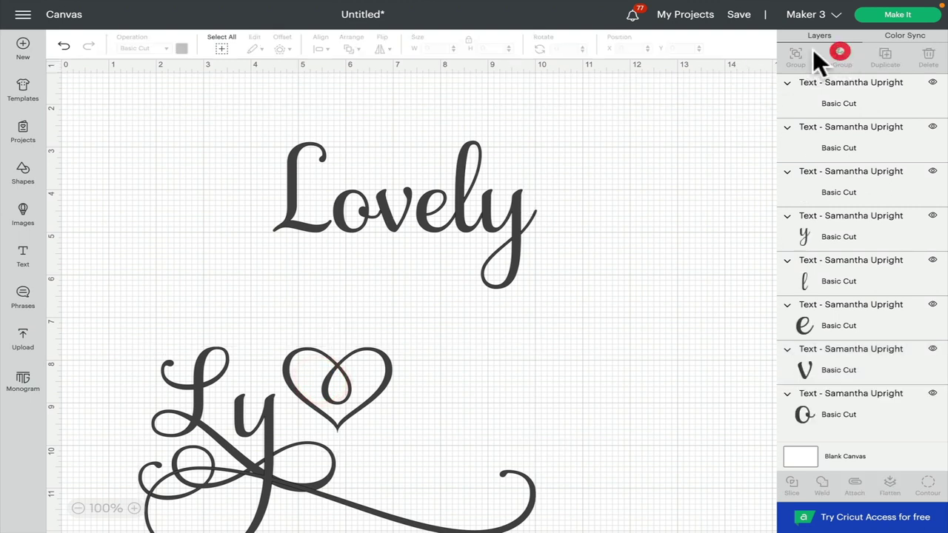
# Replace the plain y of Lovely with the long-tailed swash y.
pyautogui.moveTo(193, 423); pyautogui.dragTo(410, 345)
pyautogui.moveTo(512, 204); pyautogui.dragTo(533, 206)
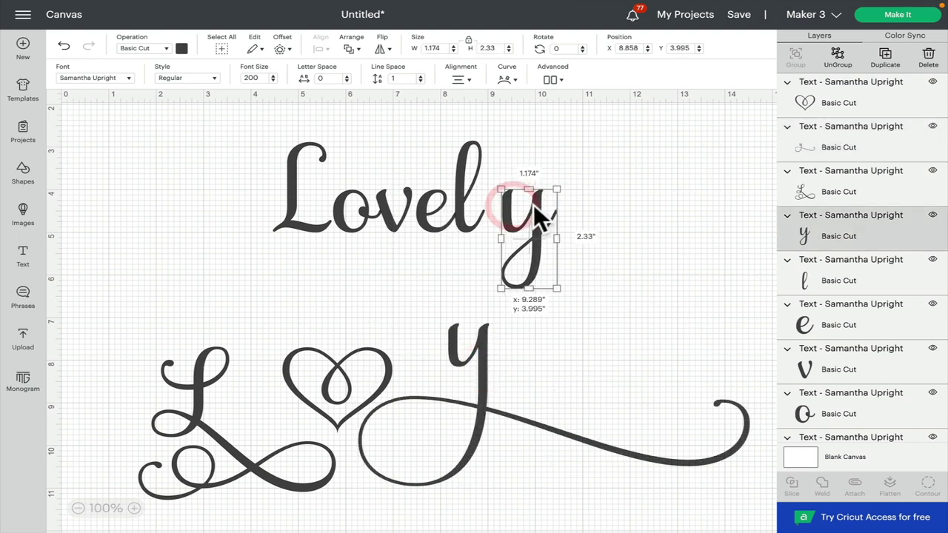
pyautogui.press('Delete')
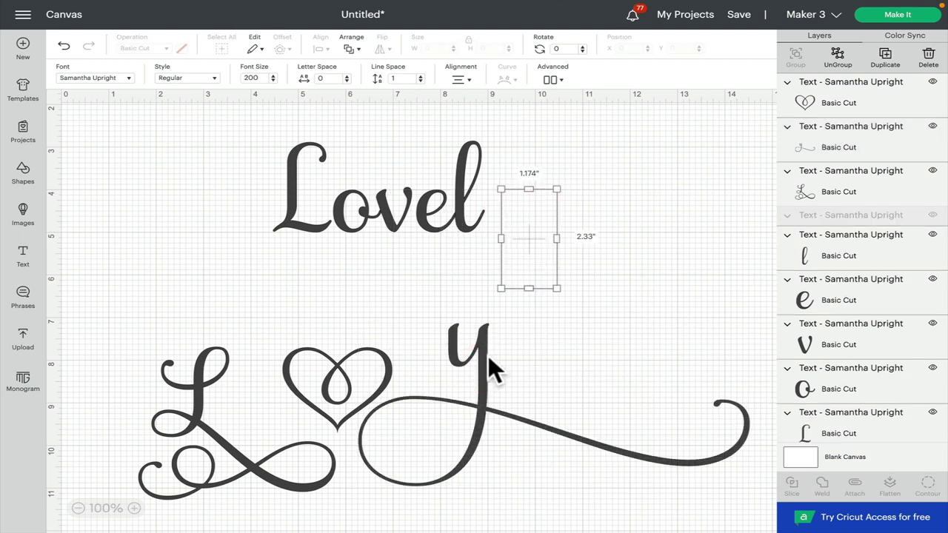
pyautogui.moveTo(488, 356); pyautogui.dragTo(520, 222)
pyautogui.click(398, 333)
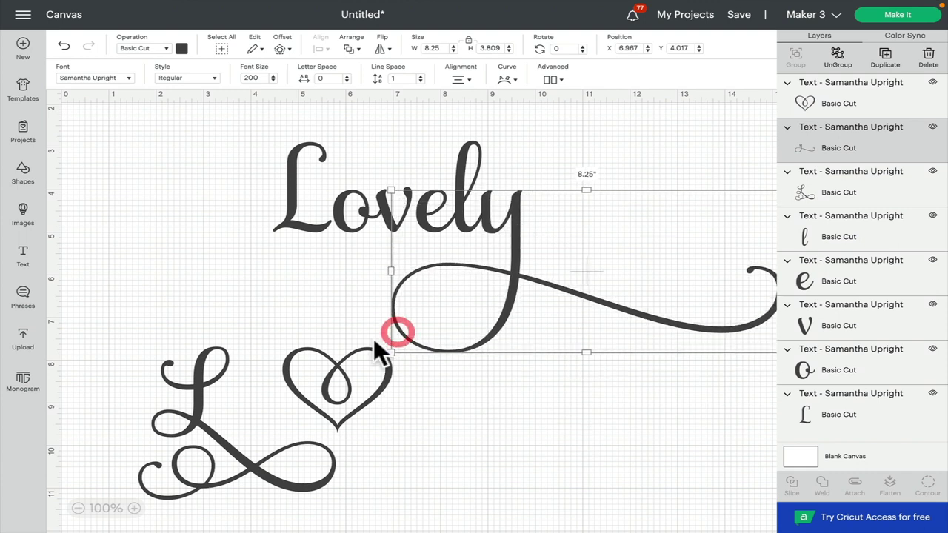
# Swap in the swash L, place the heart at the y's tail, and select everything.
pyautogui.click(288, 211)
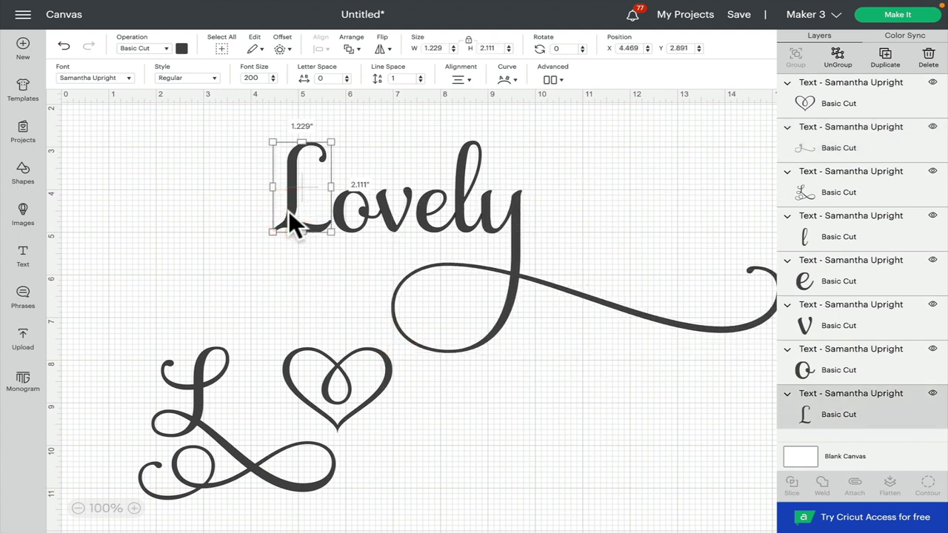
pyautogui.press('Delete')
pyautogui.moveTo(210, 400); pyautogui.dragTo(326, 196)
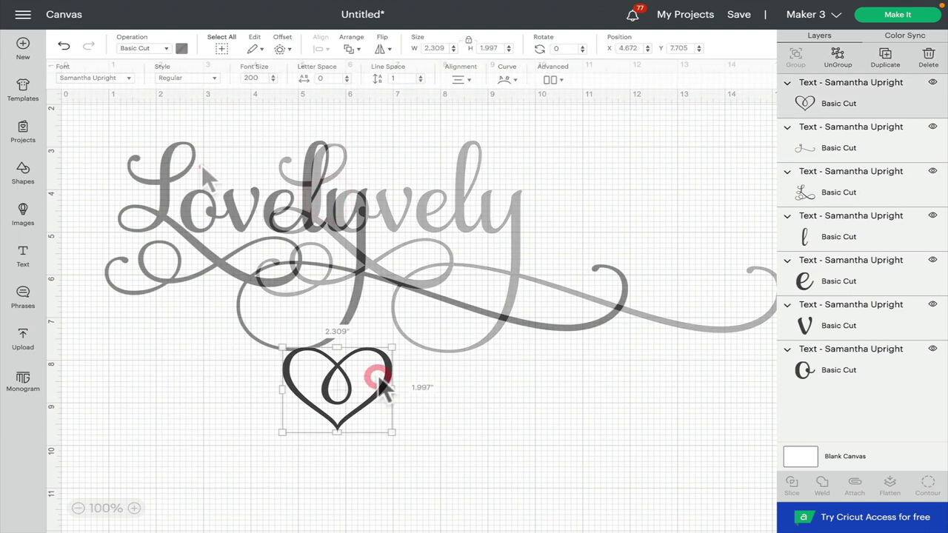
pyautogui.moveTo(377, 377); pyautogui.dragTo(602, 215)
pyautogui.moveTo(88, 74); pyautogui.dragTo(719, 365)
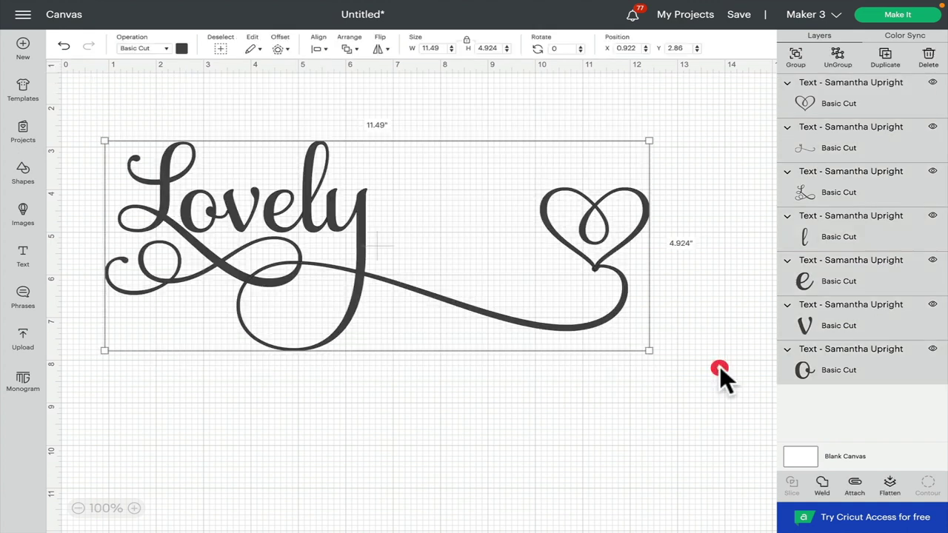
# Set all seven Lovely letter and heart layers to Pen and attach them together.
pyautogui.click(156, 49)
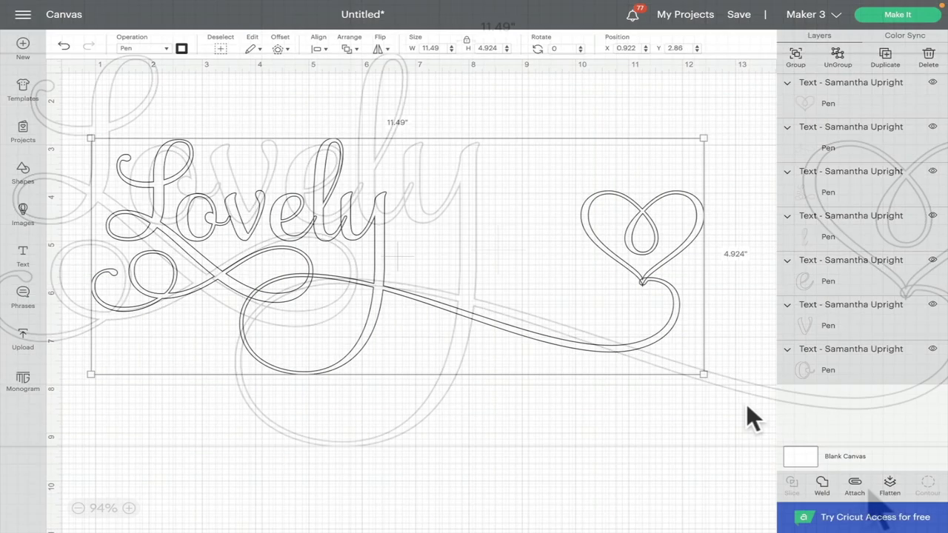
pyautogui.click(855, 483)
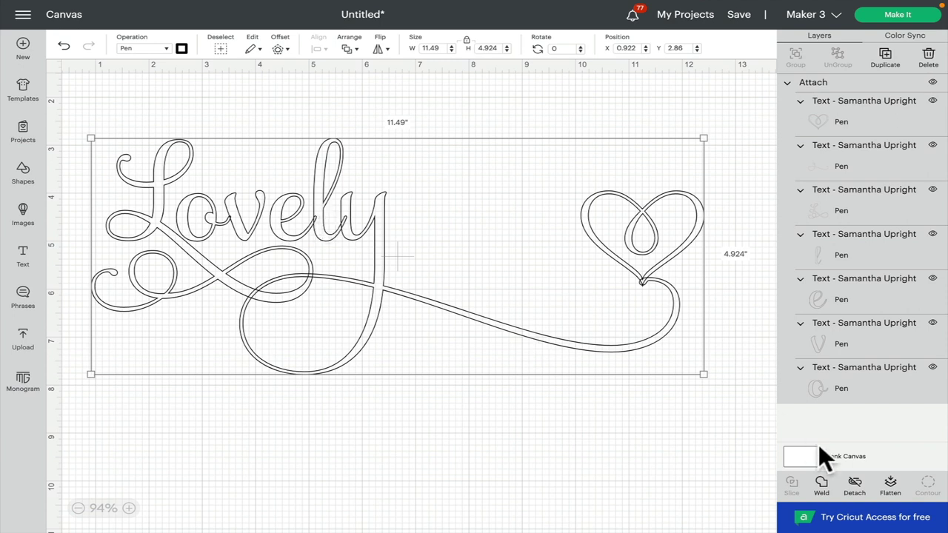
pyautogui.click(822, 486)
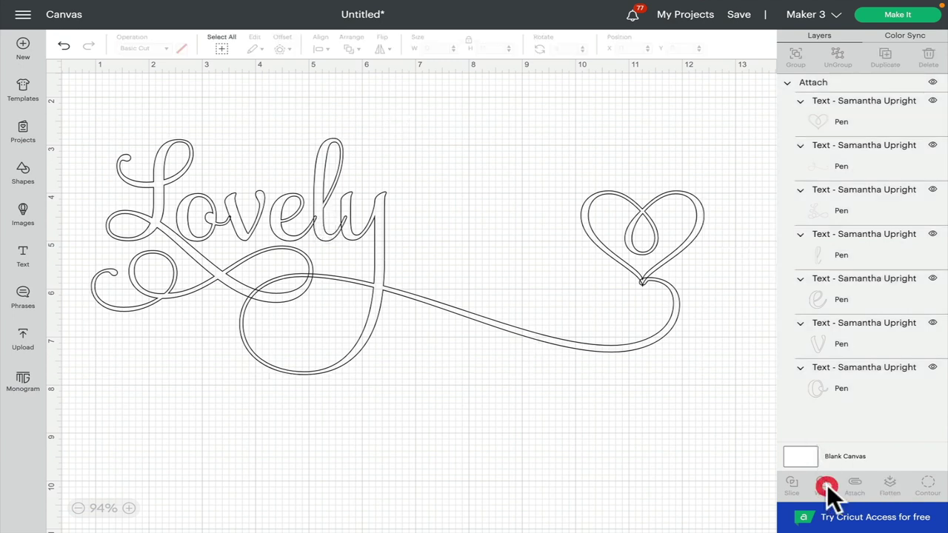
pyautogui.click(64, 48)
pyautogui.moveTo(85, 93); pyautogui.dragTo(691, 403)
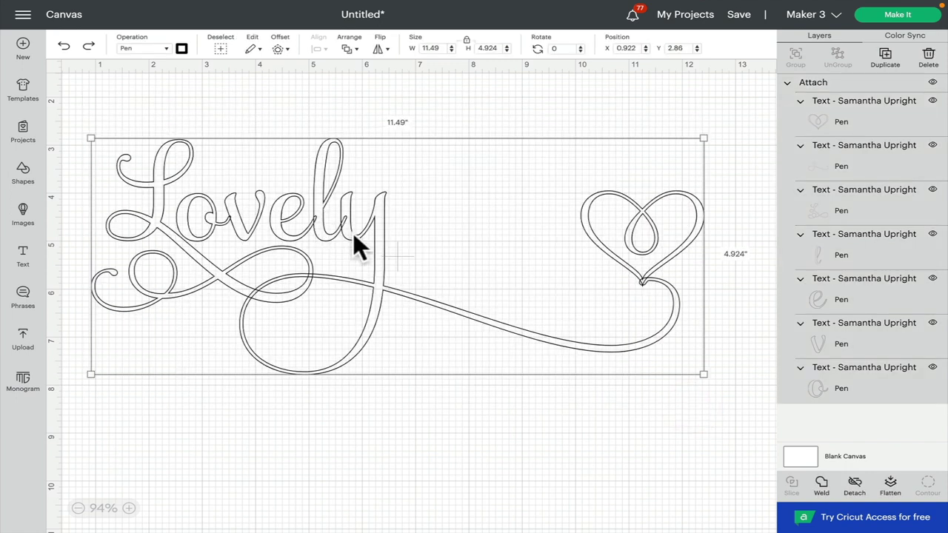
# Weld all the Lovely pieces into one 10.974 x 5.188 in shape set to Basic Cut.
pyautogui.click(824, 483)
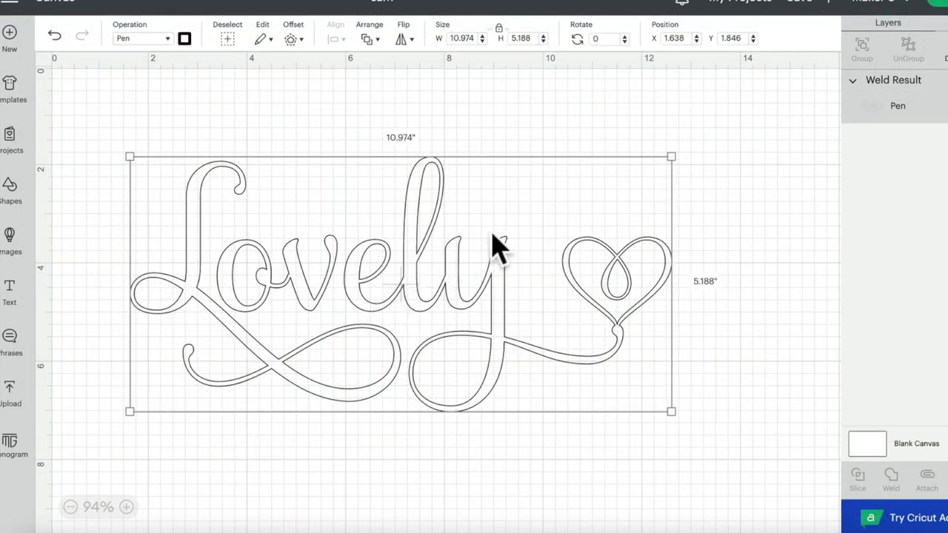
pyautogui.click(154, 41)
pyautogui.click(154, 79)
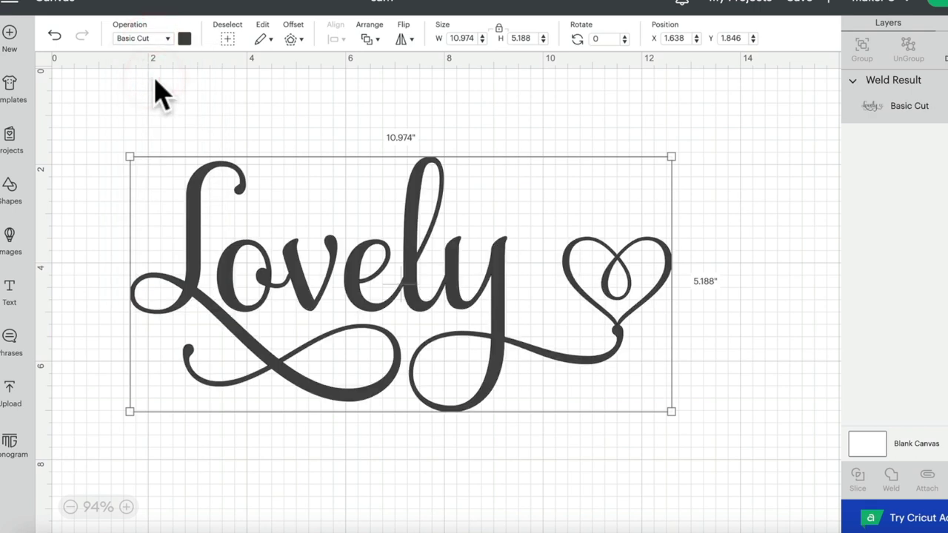